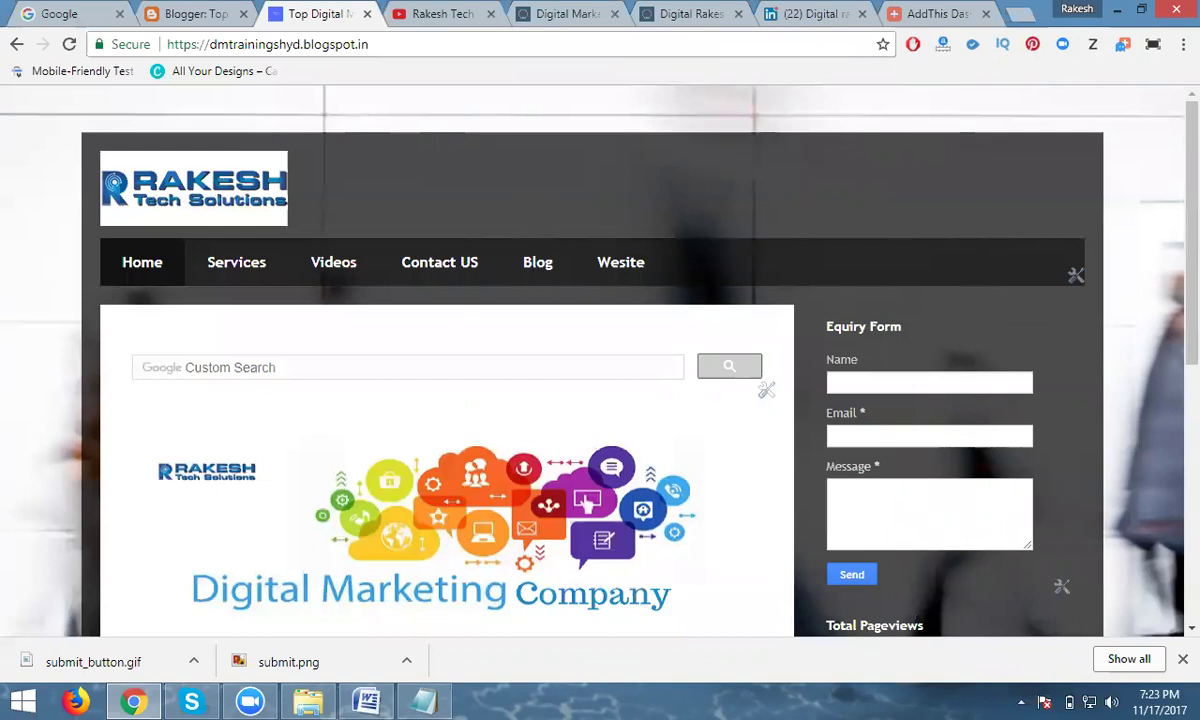
Step: In the AddThis dashboard, go through My Site and Analytics to Tools and add a new tool
left_click(910, 14)
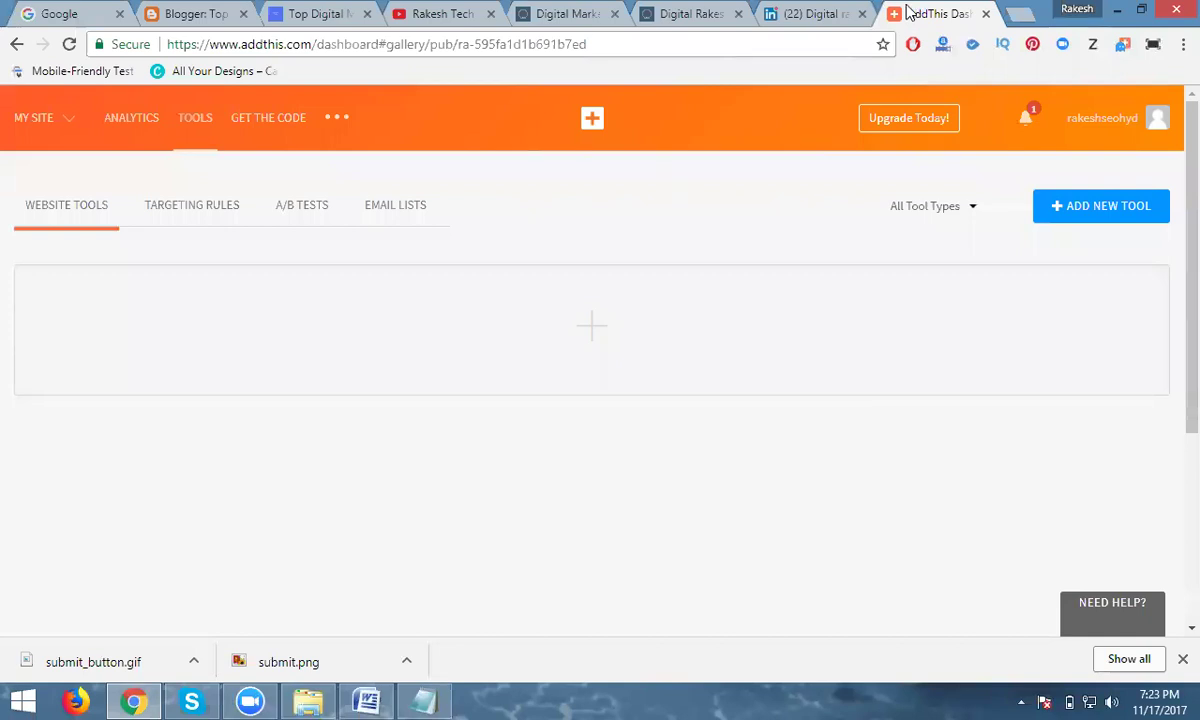
left_click(40, 126)
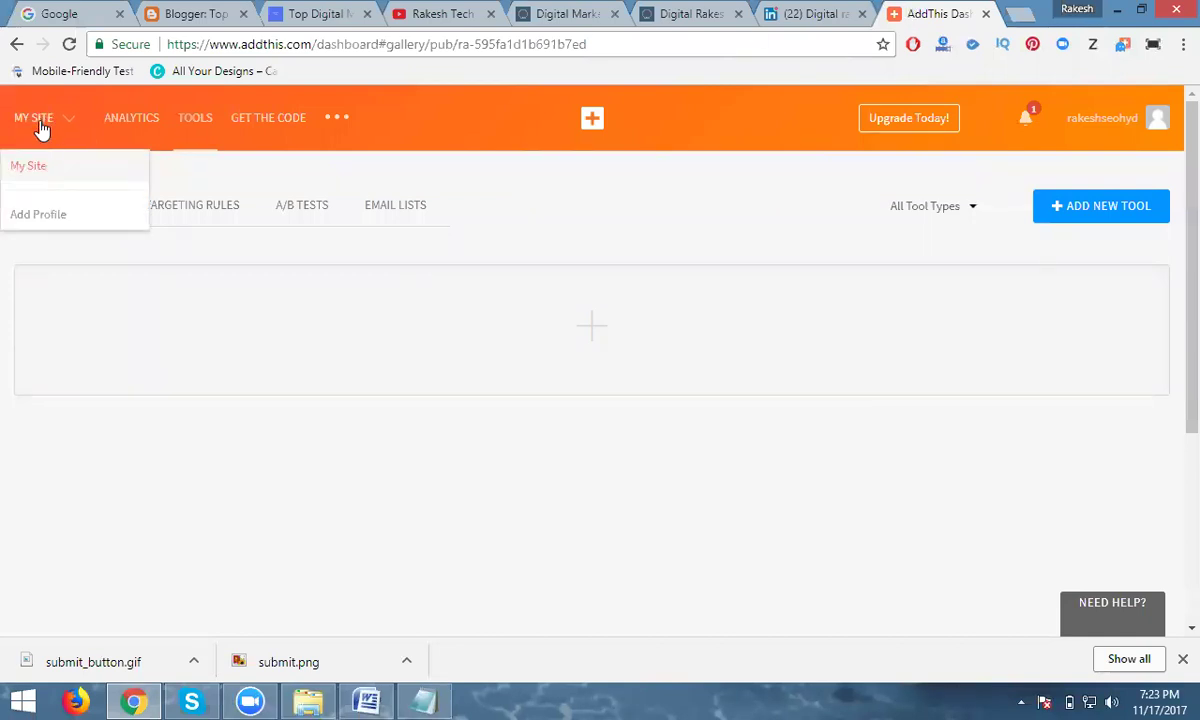
left_click(146, 121)
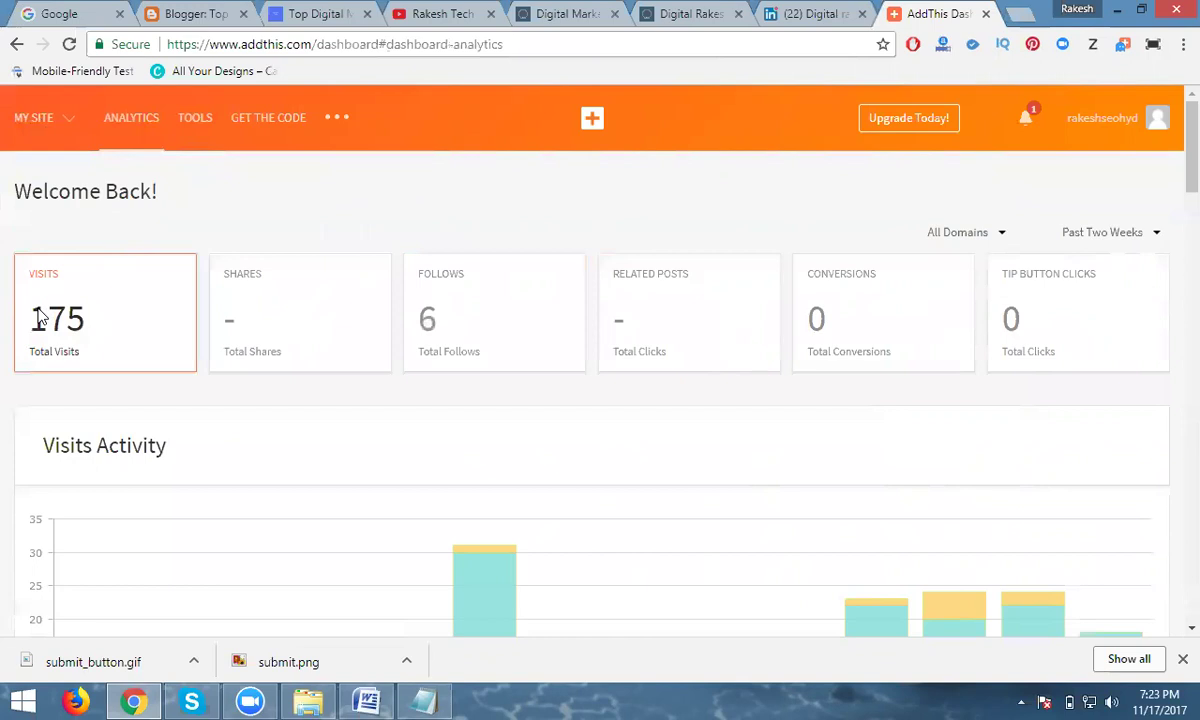
left_click(203, 118)
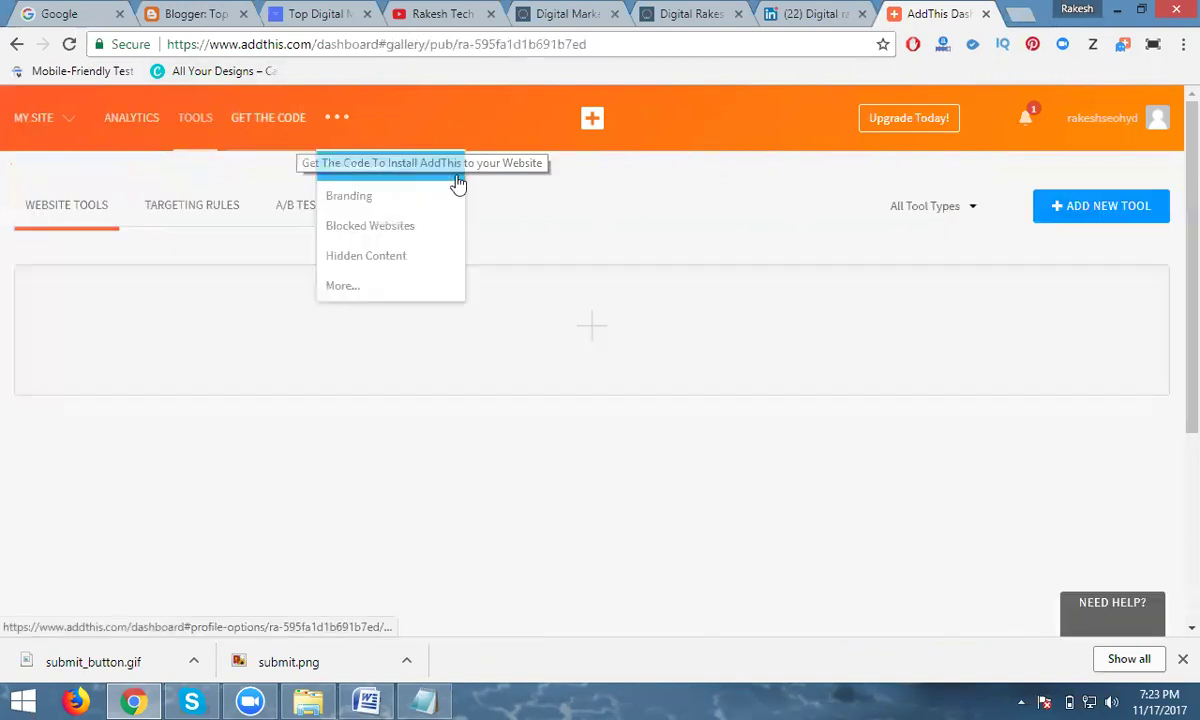
left_click(1109, 218)
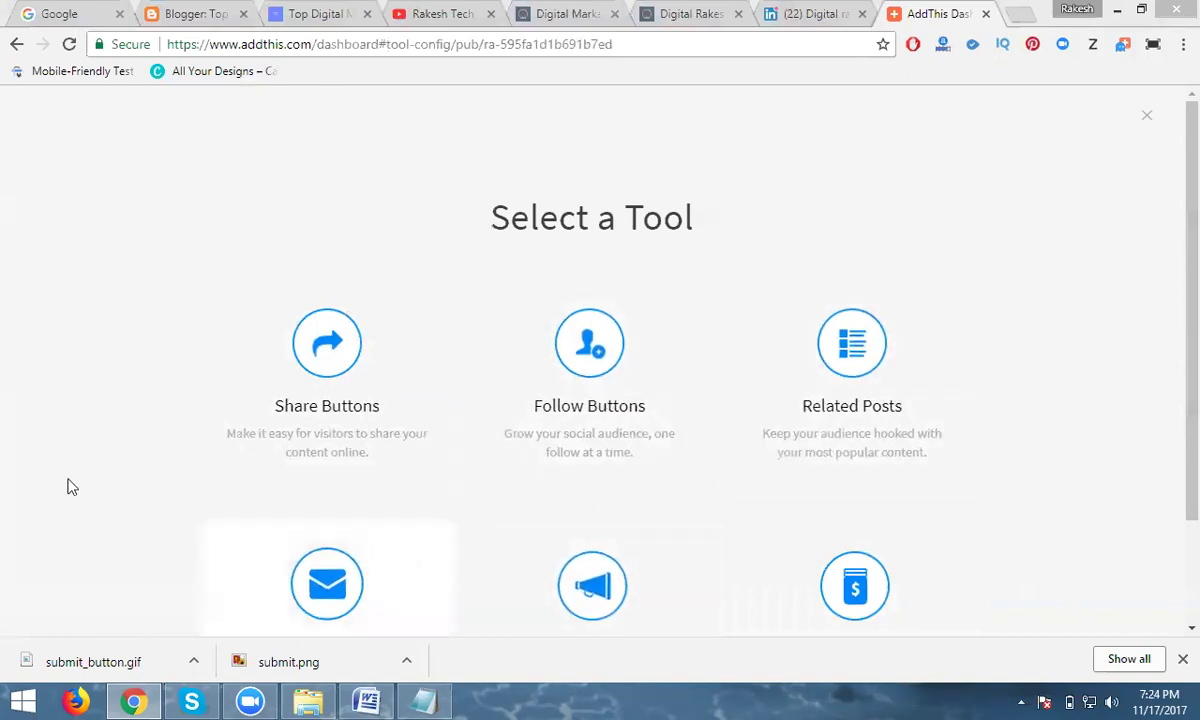
Step: Choose Follow Buttons from the list of website tools
scroll(70, 463, "down", 2)
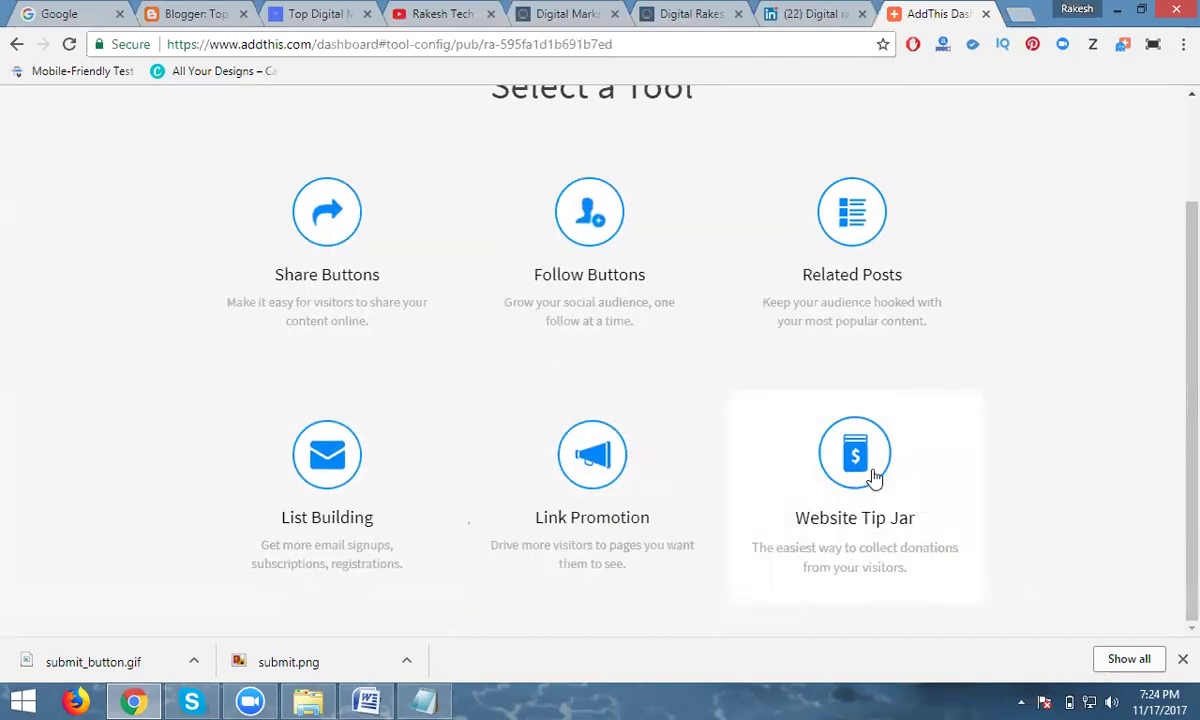
left_click(575, 258)
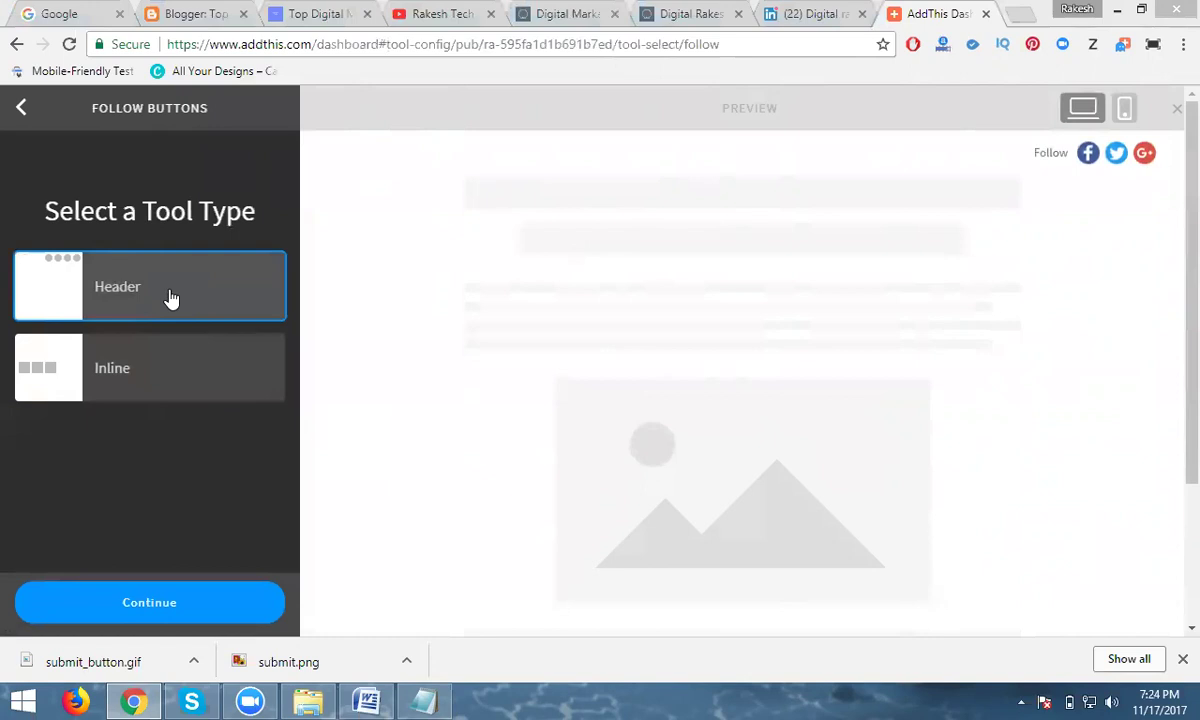
Step: After previewing Inline, choose the Header follow bar type and continue to its settings
left_click(201, 375)
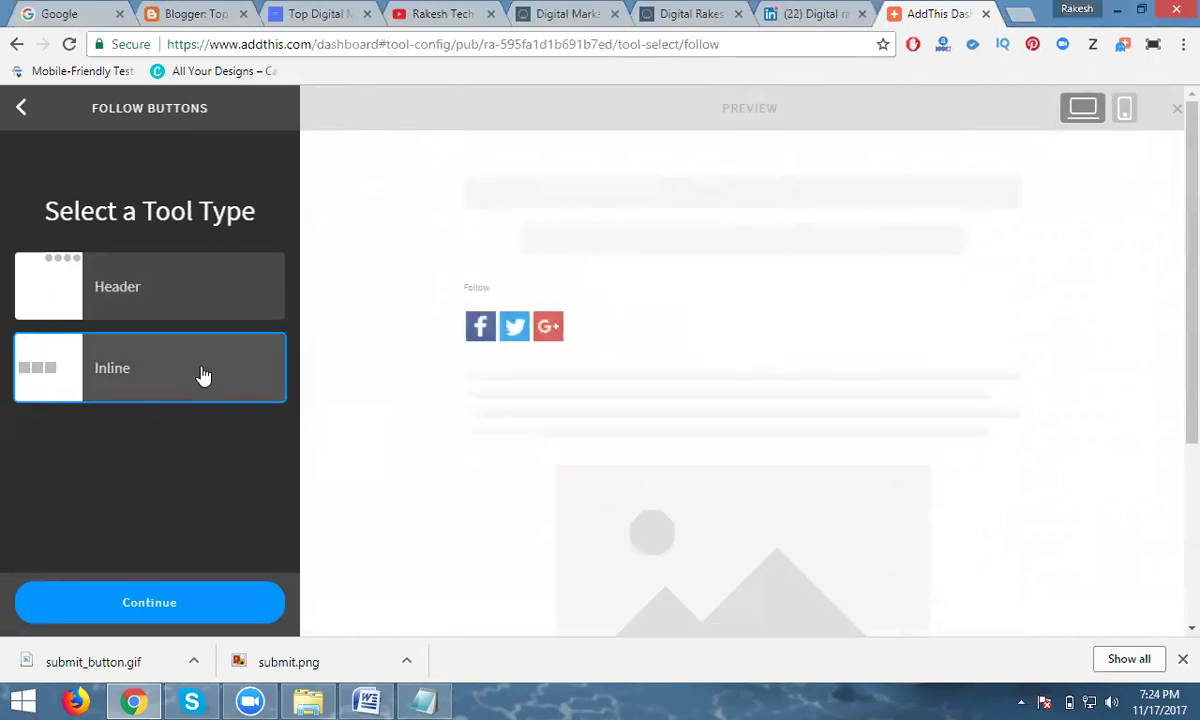
left_click(180, 302)
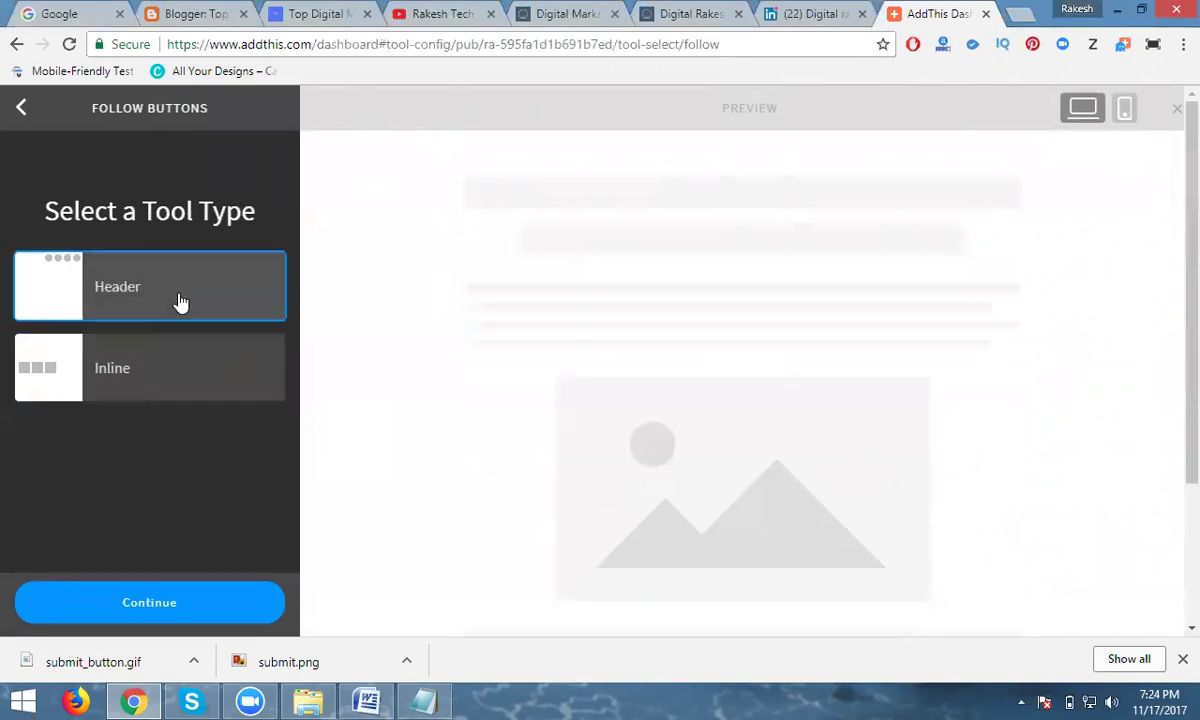
left_click(122, 605)
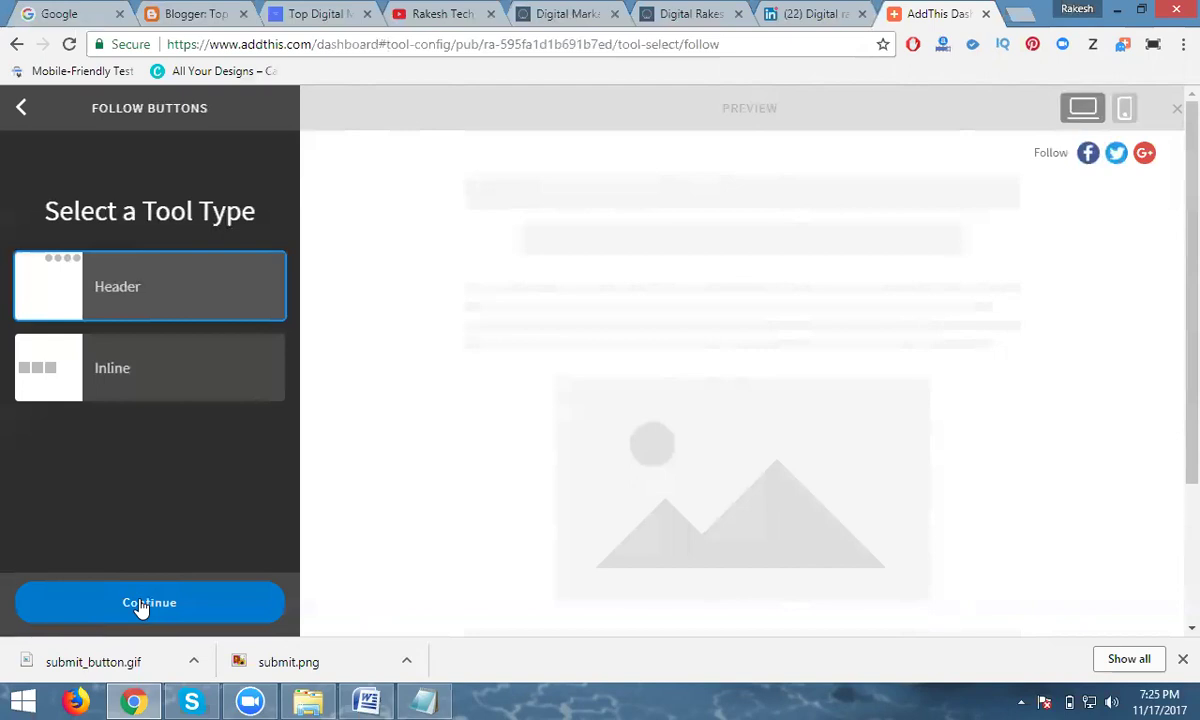
left_click(193, 606)
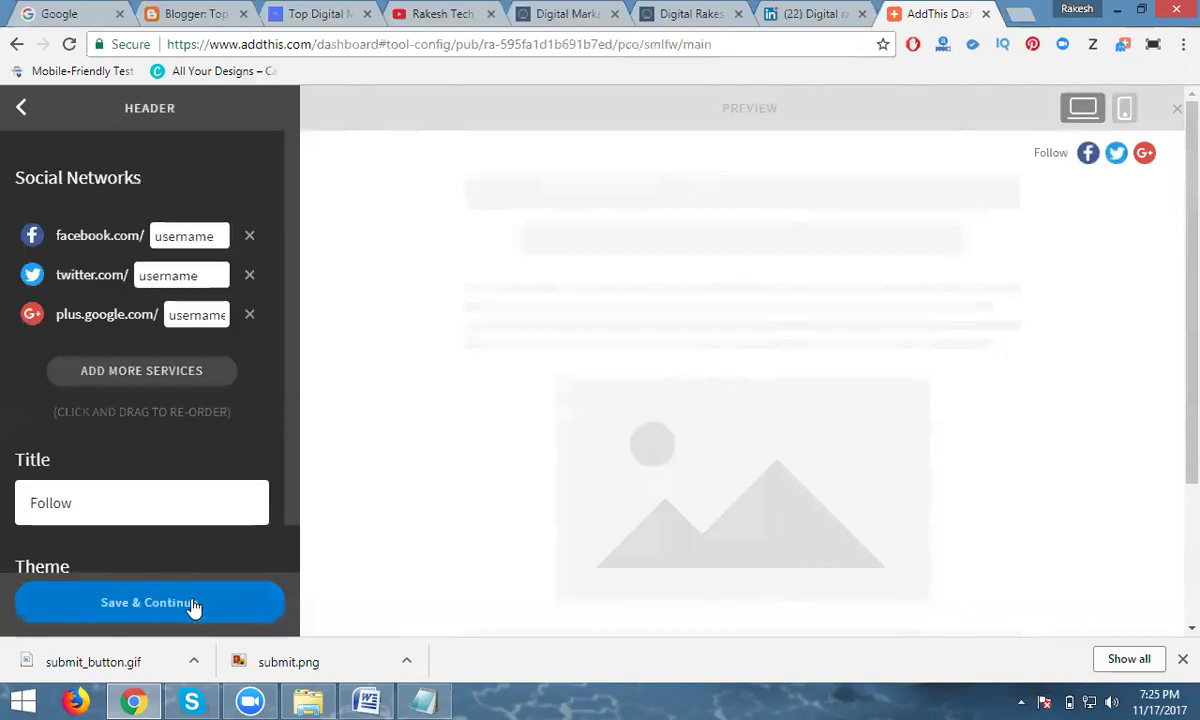
Step: Replace the placeholder Facebook and Twitter usernames with the account's own usernames
left_click(168, 236)
double_click(168, 236)
type("digitalrakesh")
left_click(168, 277)
double_click(168, 277)
type("rtso")
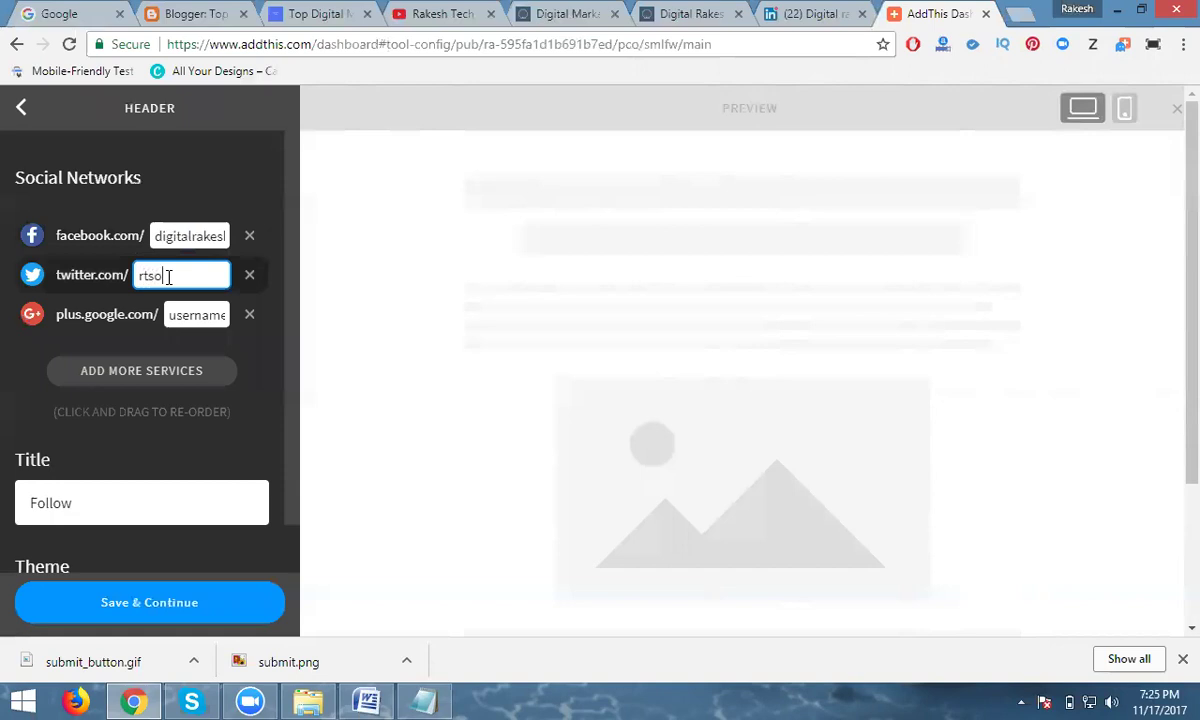
type("lutionshyd")
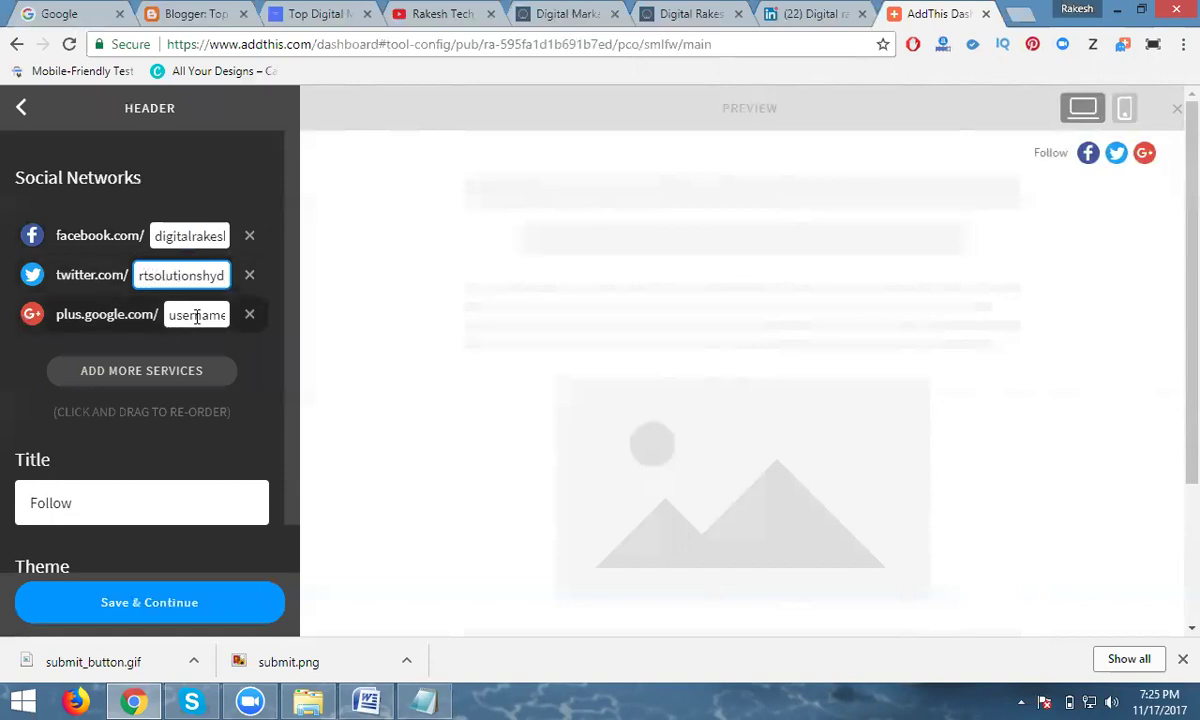
Step: Add LinkedIn as a service, keeping only the company page entry
left_click(153, 373)
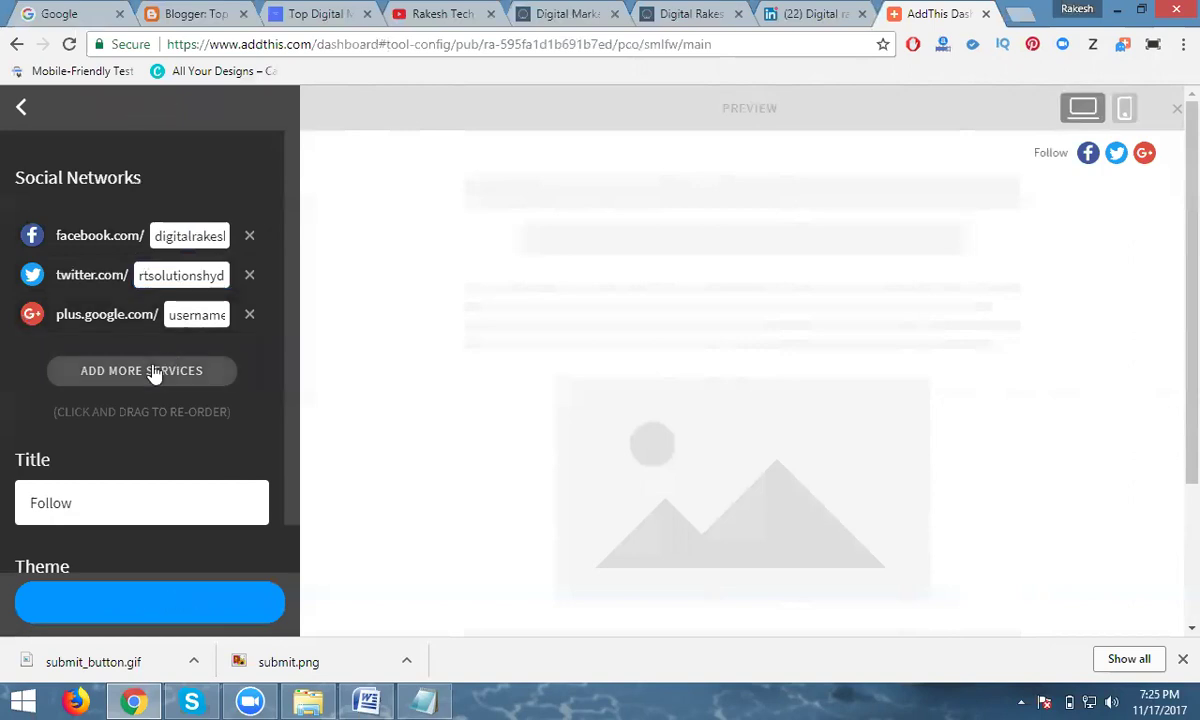
left_click(117, 328)
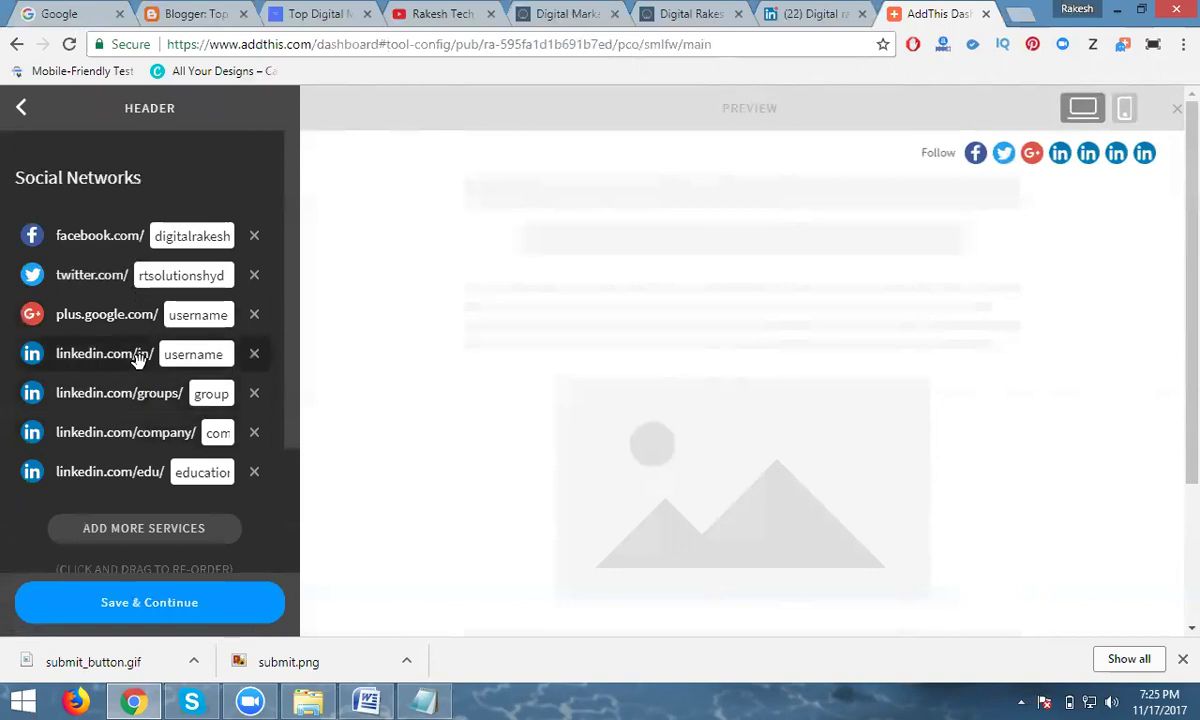
left_click(254, 354)
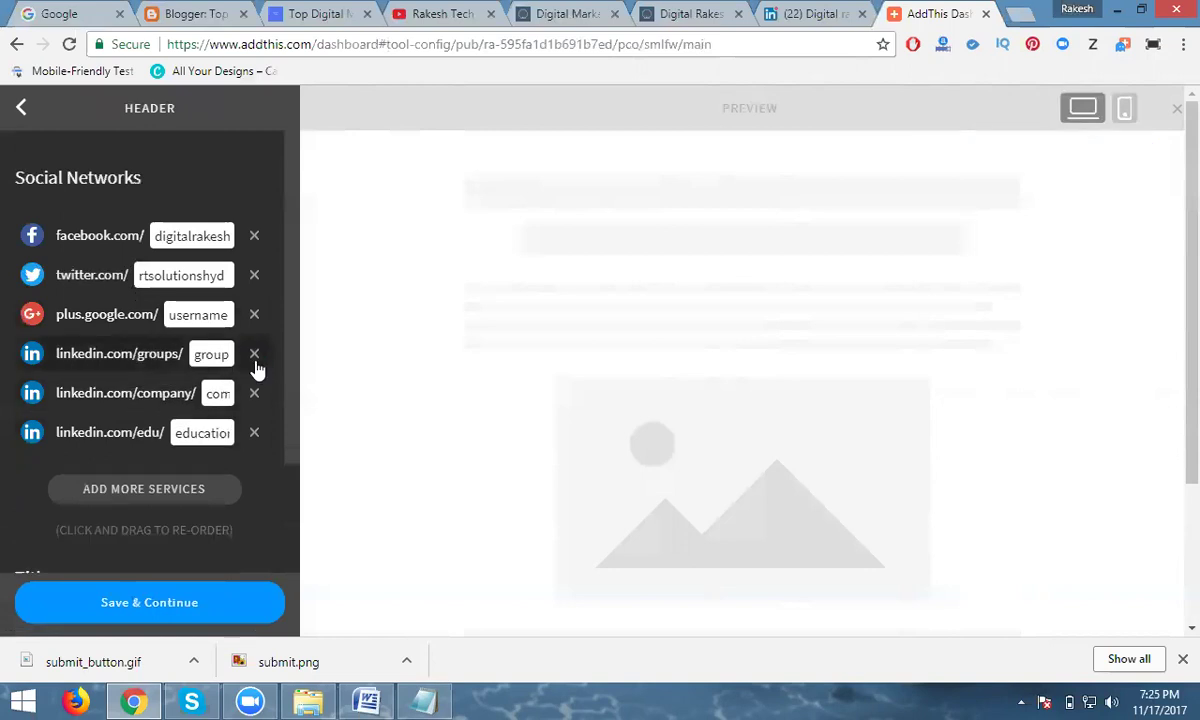
left_click(254, 355)
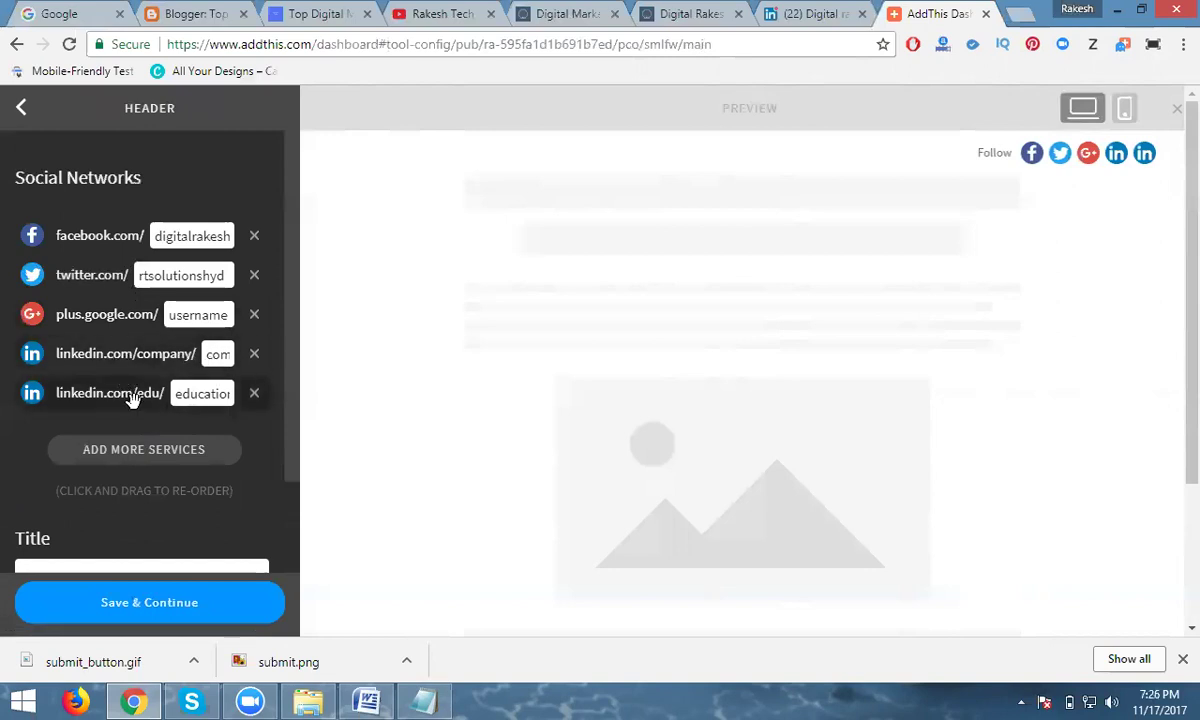
left_click(254, 393)
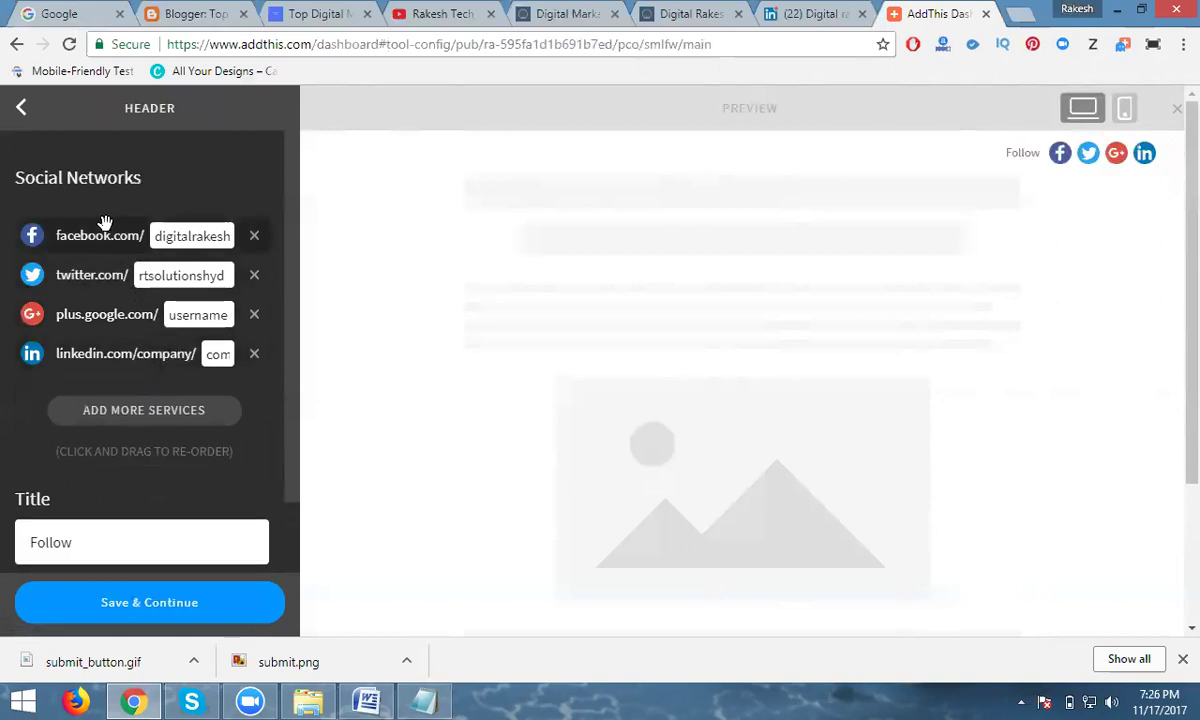
Step: Add YouTube as a service, removing its user and custom-name entries to keep the channel
left_click(120, 417)
scroll(123, 410, "down", 10)
scroll(128, 480, "down", 15)
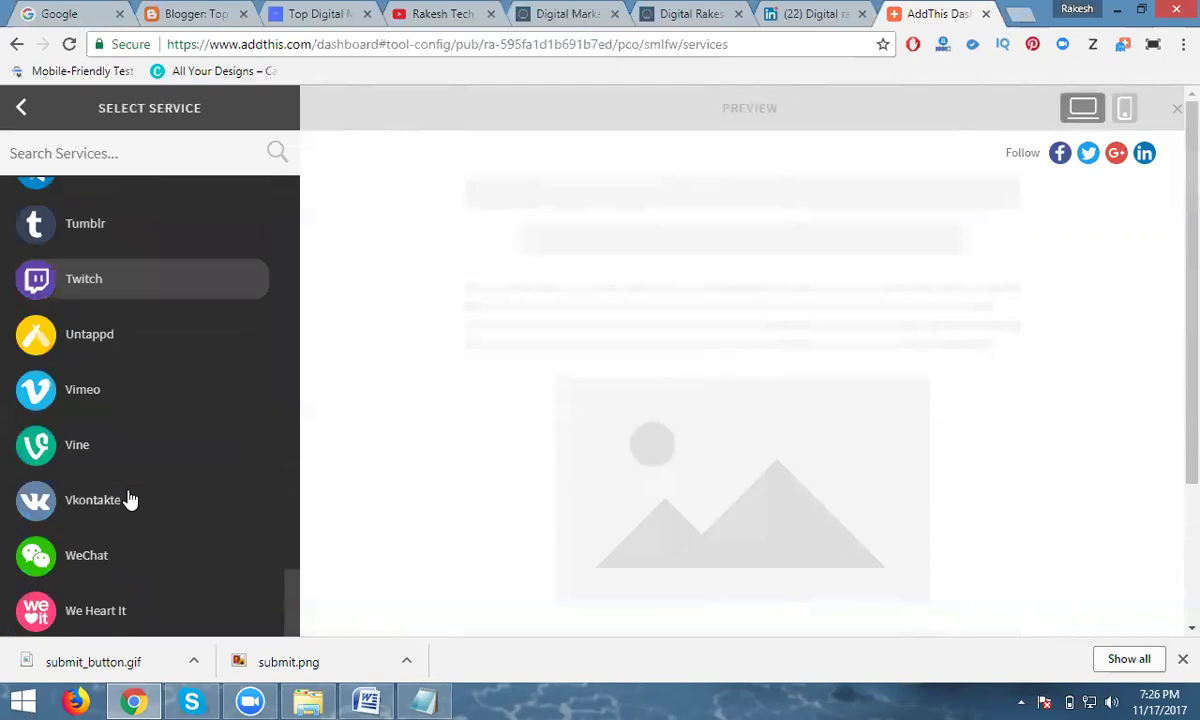
left_click(122, 521)
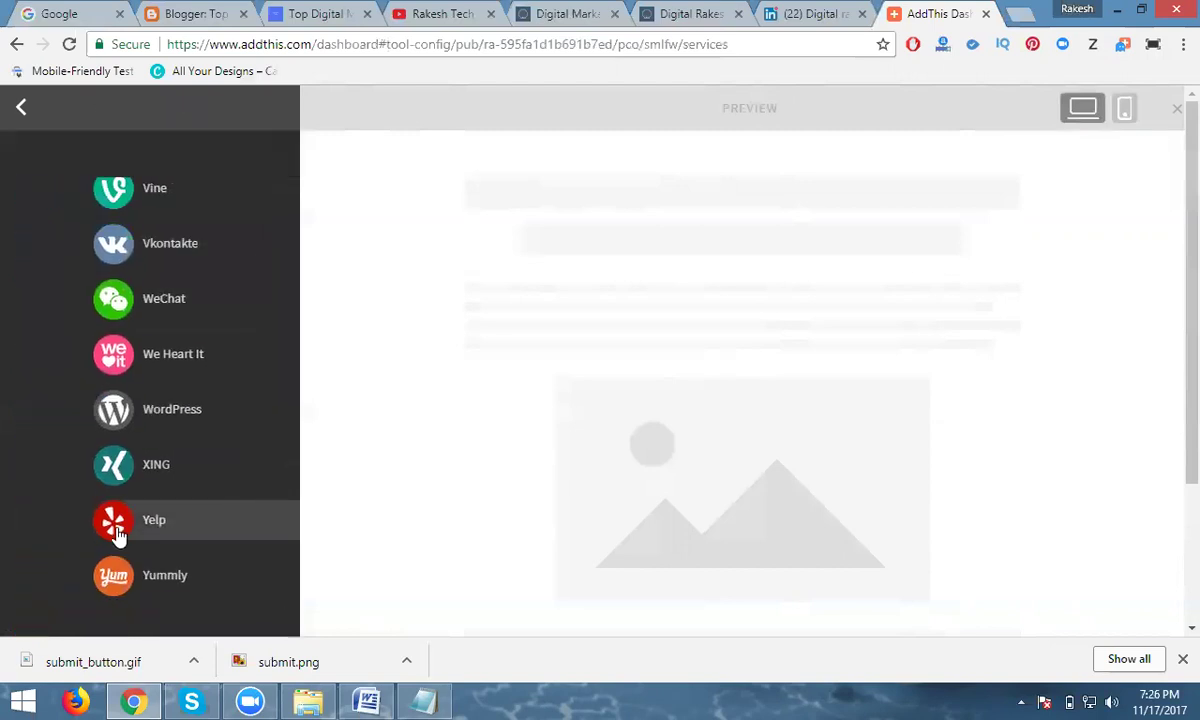
scroll(137, 365, "up", 2)
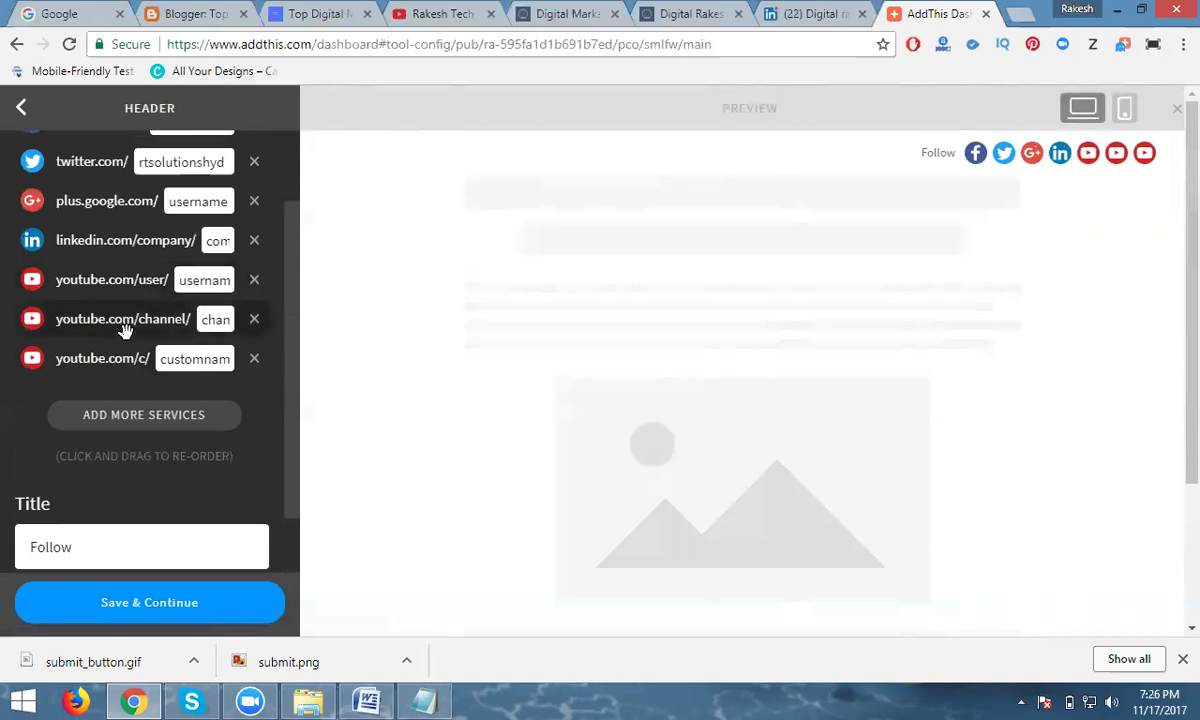
left_click(254, 358)
left_click(254, 280)
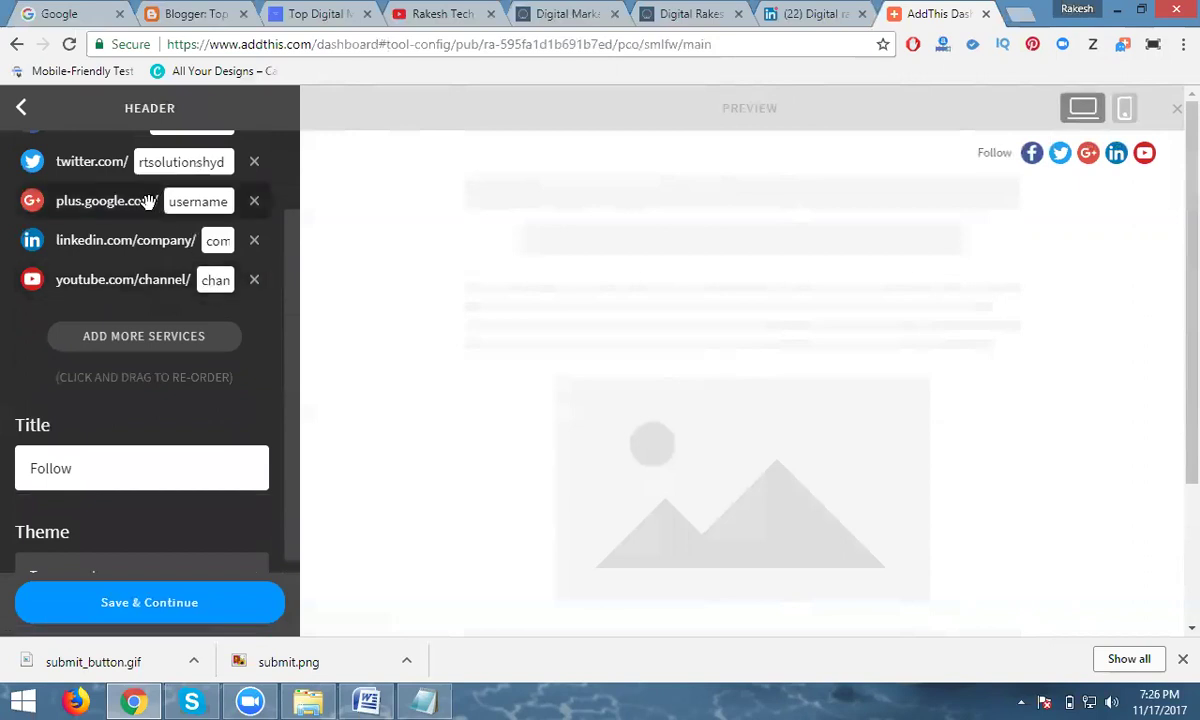
Step: Move Google+ to the top of the network list and select the Follow title text
scroll(147, 210, "up", 2)
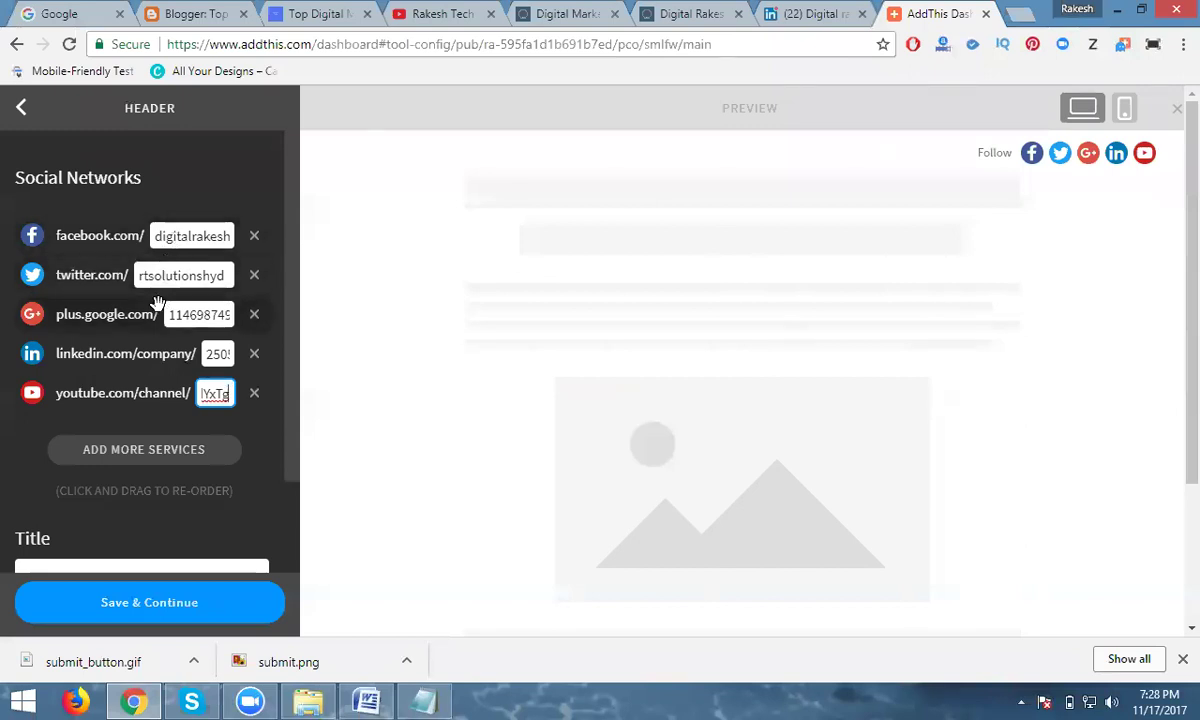
left_click_drag(104, 320, 107, 238)
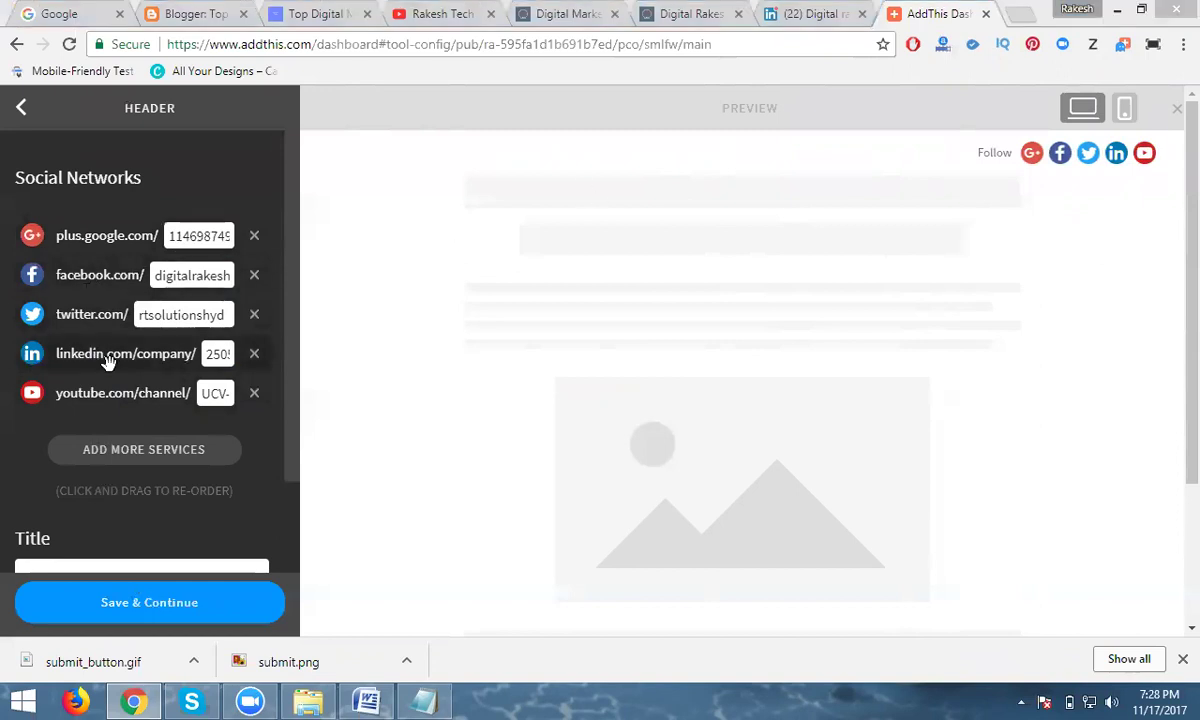
left_click_drag(295, 343, 295, 436)
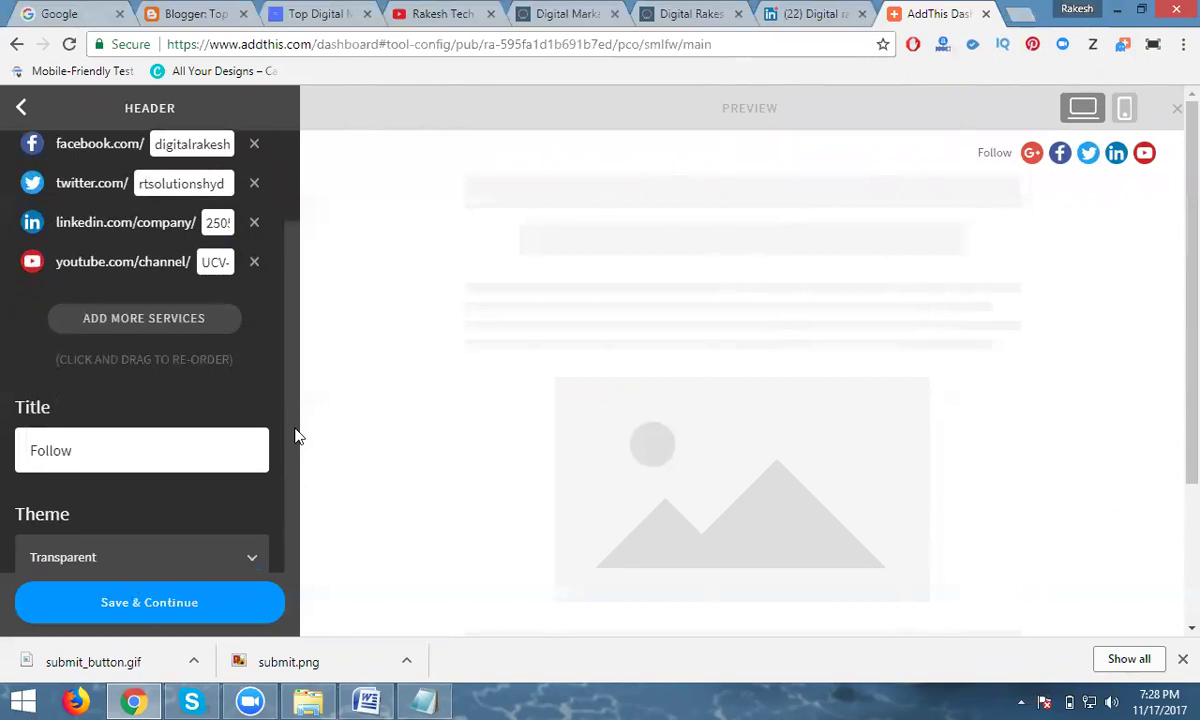
left_click_drag(22, 451, 86, 450)
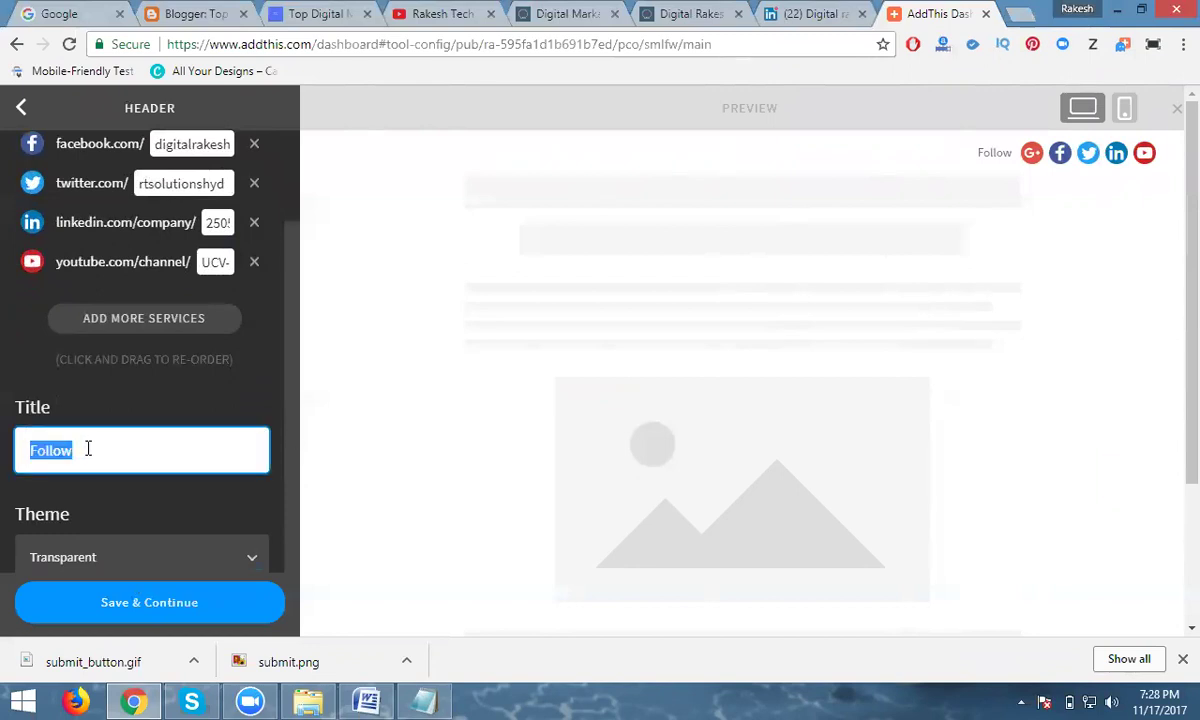
Step: Try the White and Gray themes, settle on Black, then view Advanced Options
scroll(93, 462, "down", 1)
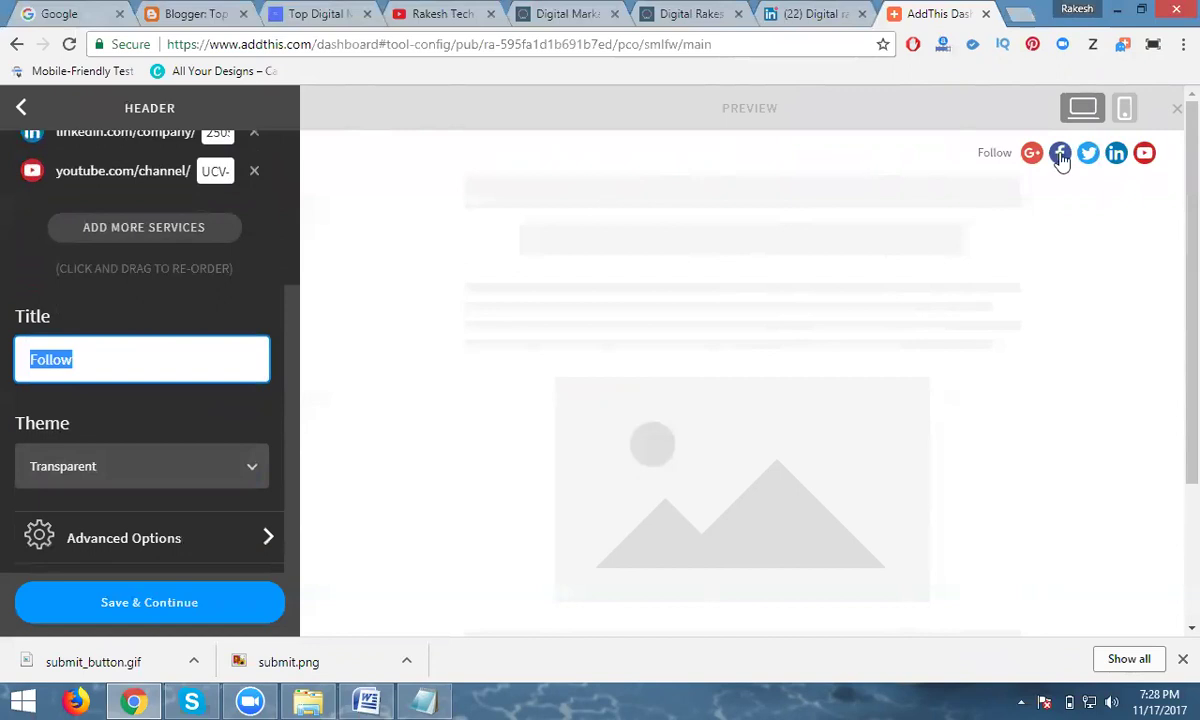
left_click(139, 478)
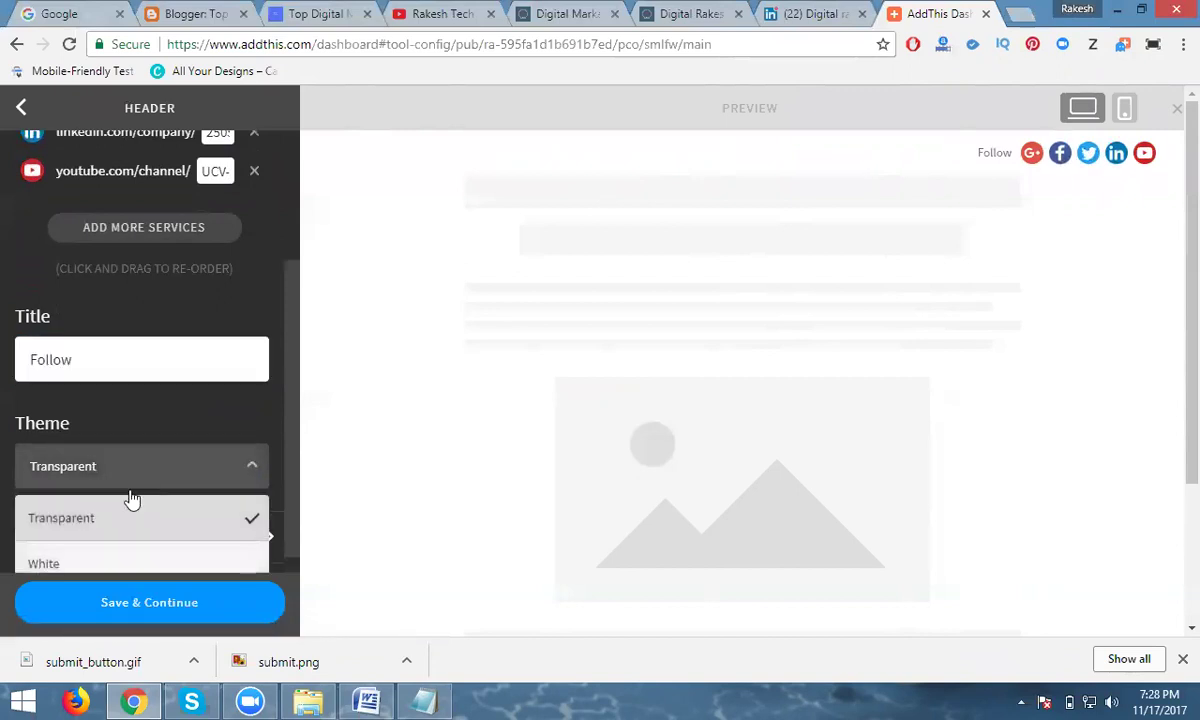
left_click(102, 565)
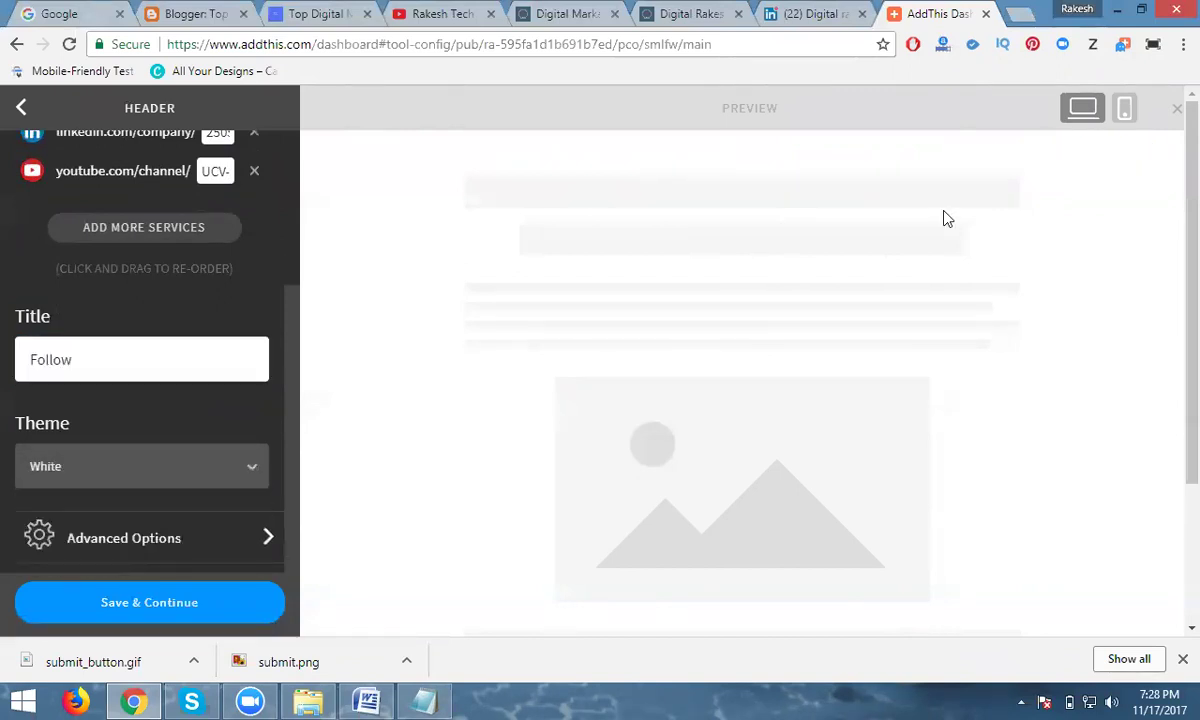
left_click(159, 468)
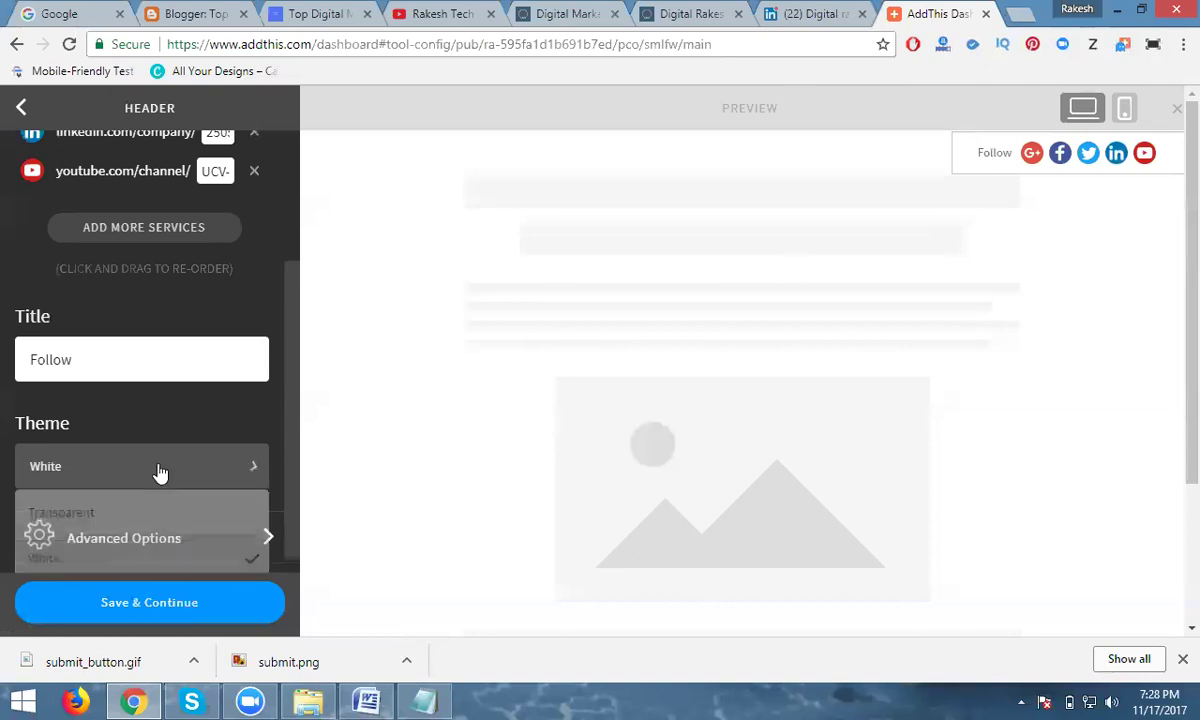
left_click(115, 479)
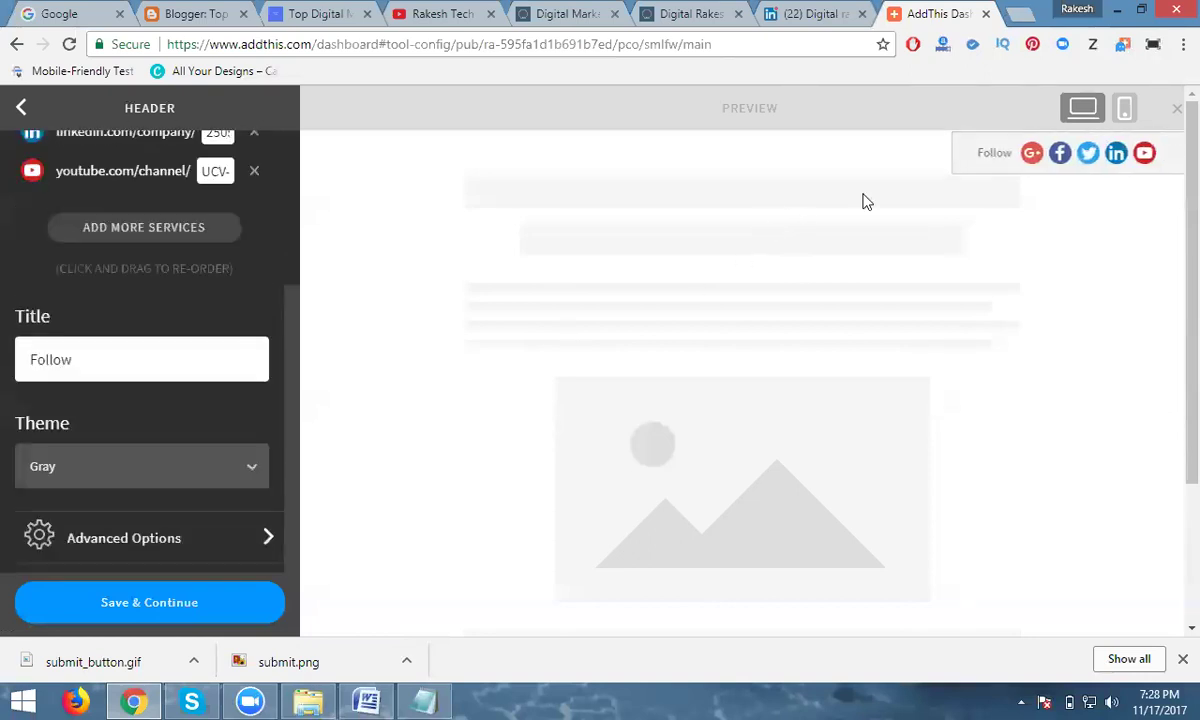
left_click(172, 457)
left_click(126, 528)
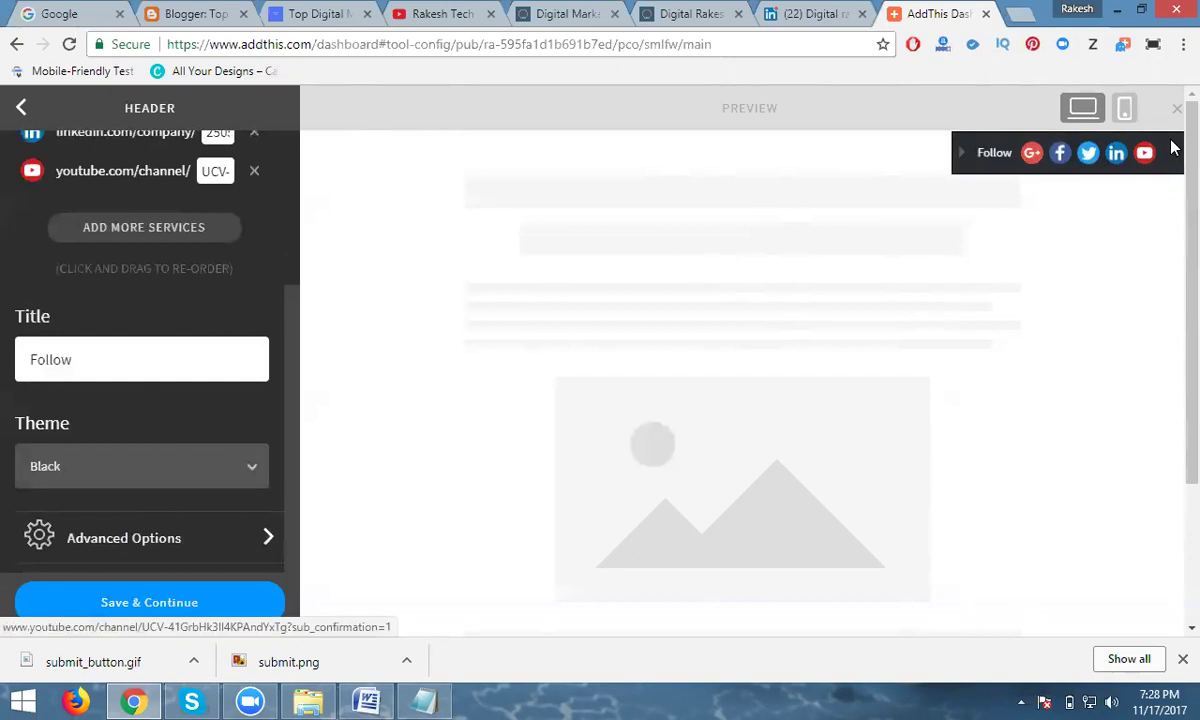
left_click(122, 543)
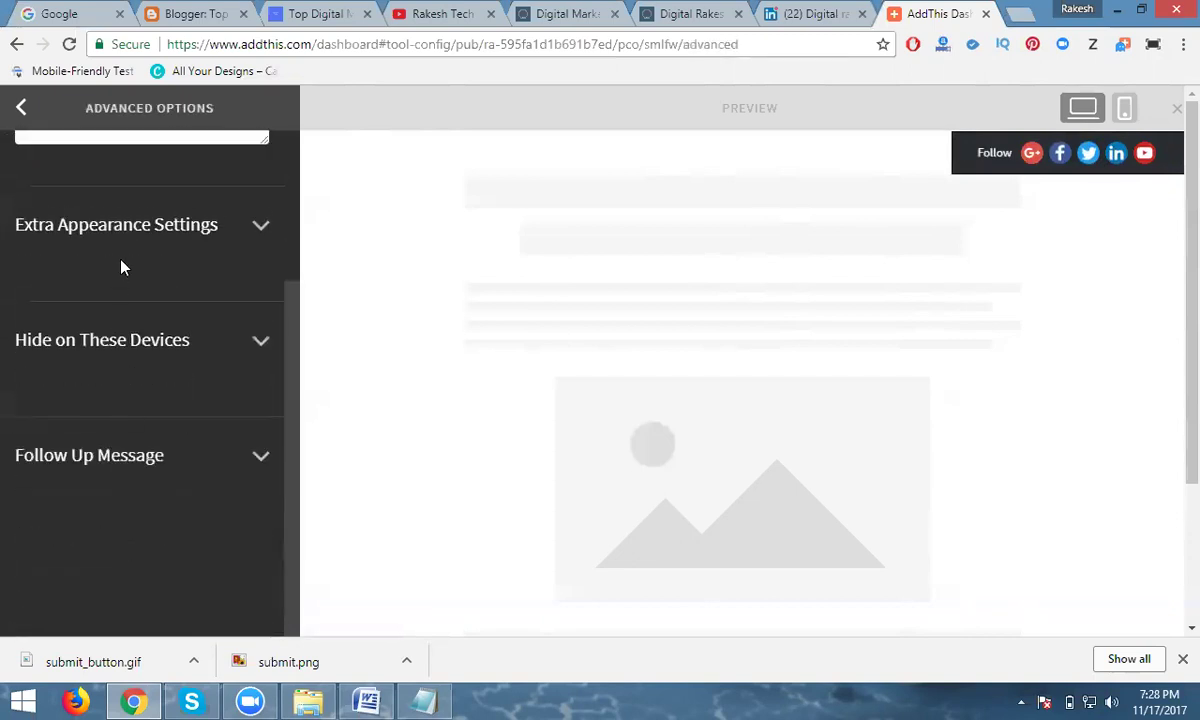
Step: Save the Header follow tool, ticking 'Don't show this message again' on the duplicate alert
left_click(22, 110)
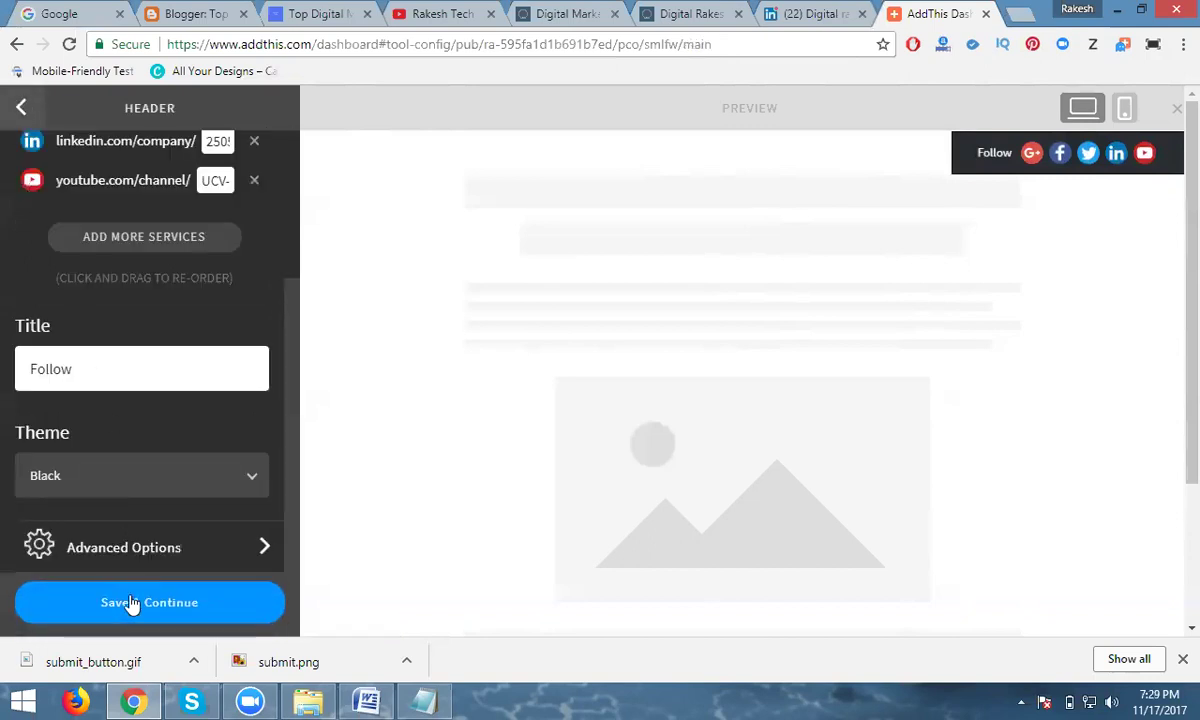
left_click(132, 604)
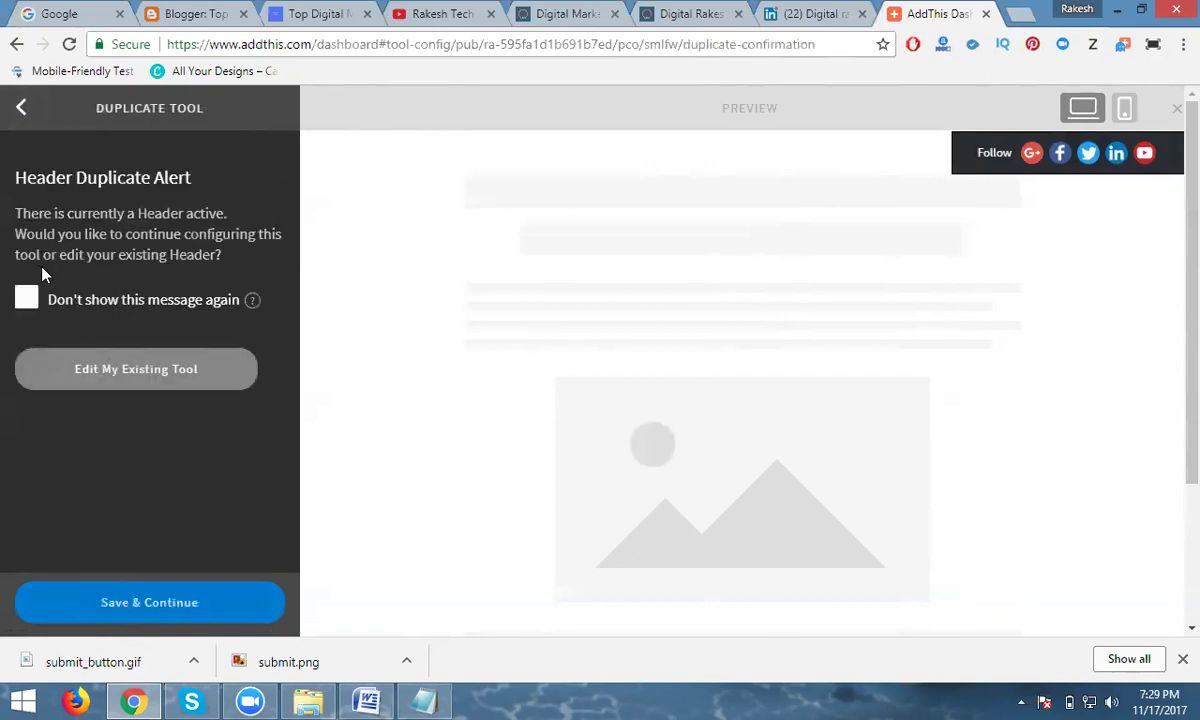
left_click(31, 301)
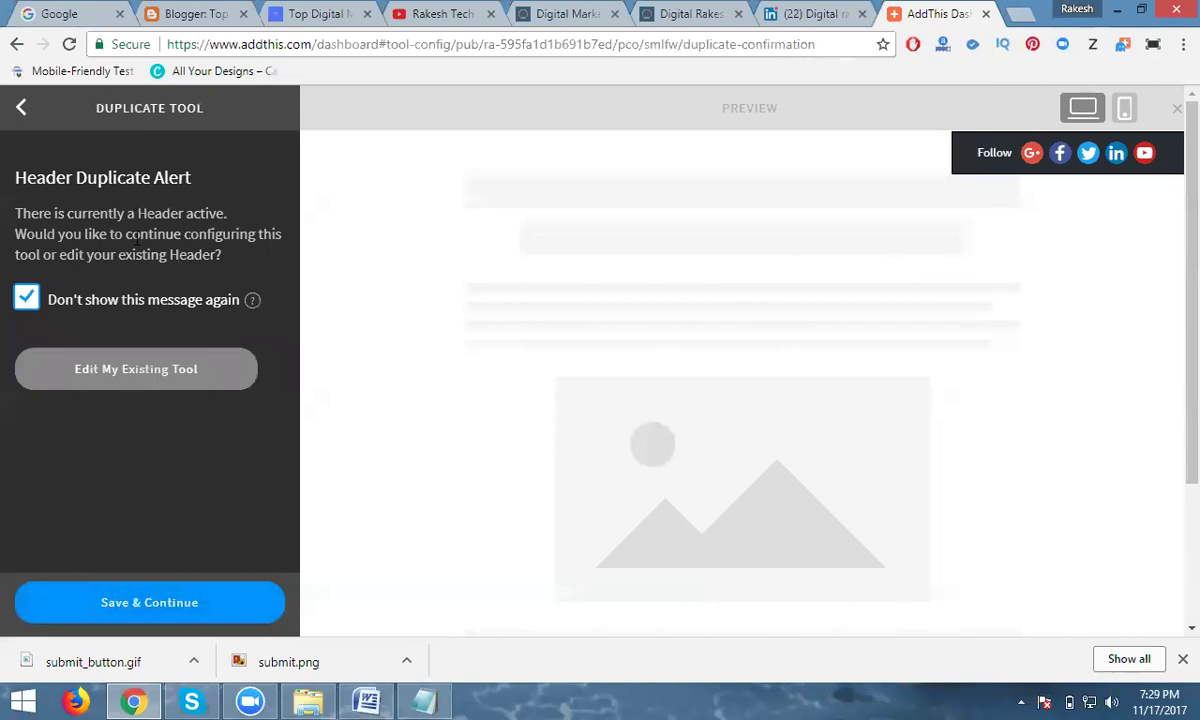
left_click(155, 601)
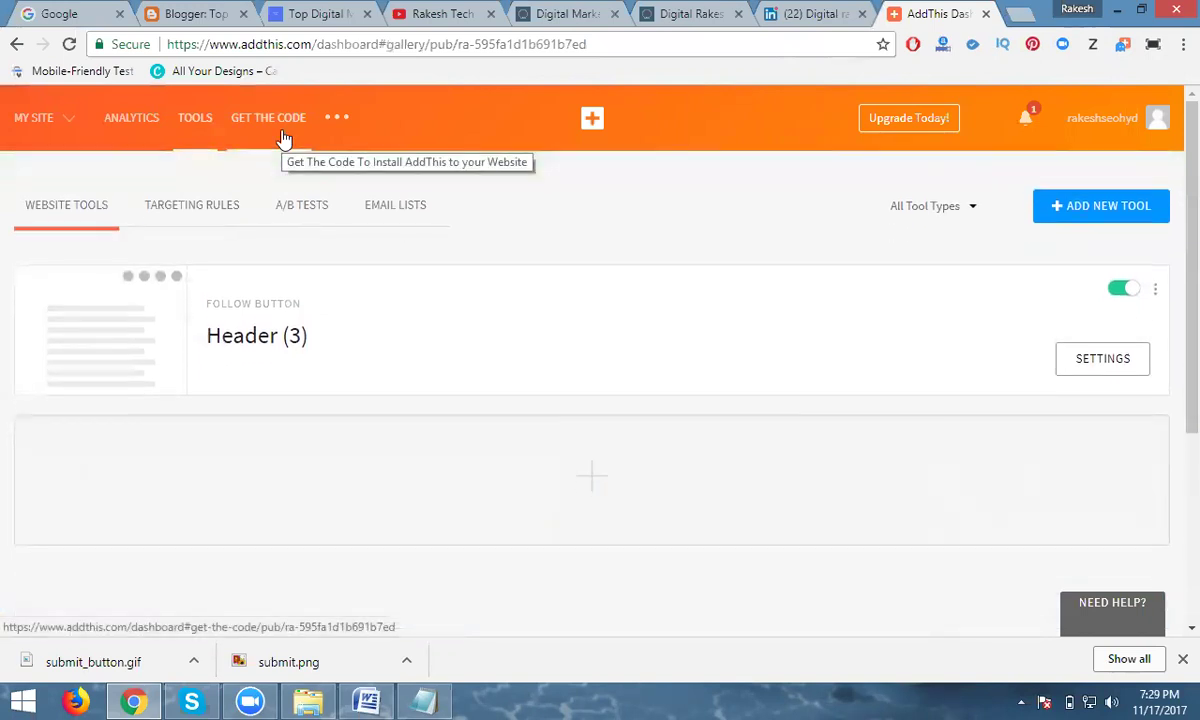
Step: Copy the HTML Website install code from Get The Code and return to Blogger
left_click(284, 138)
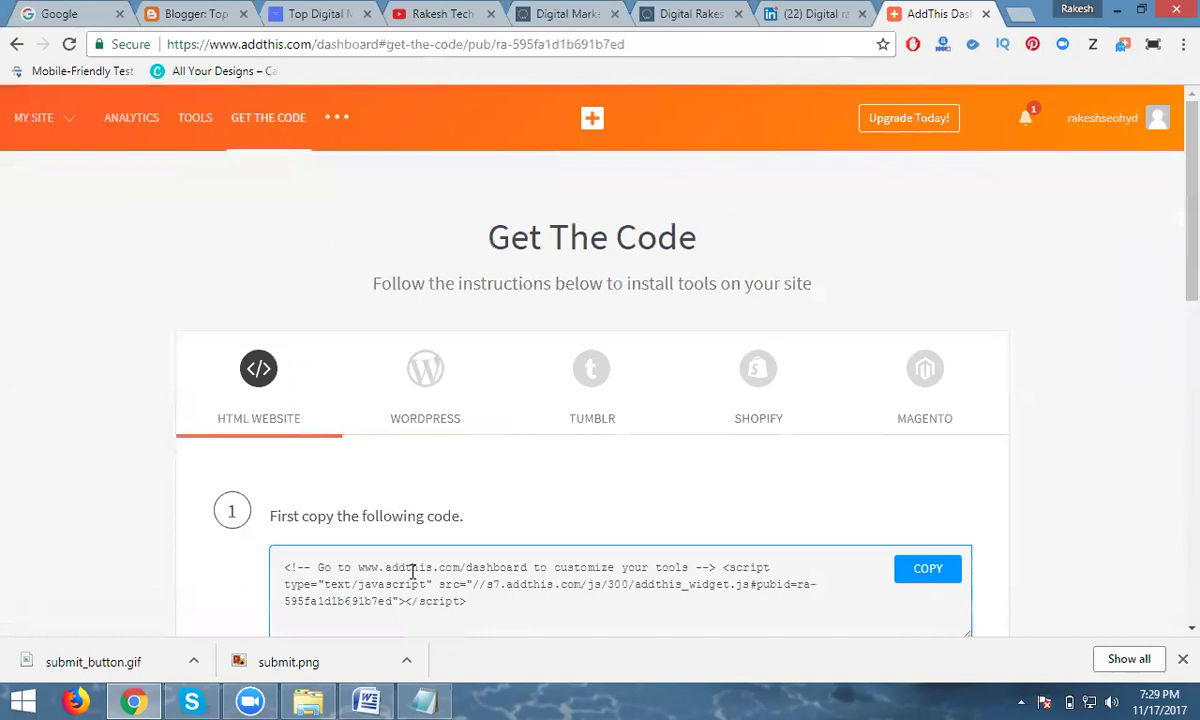
left_click(925, 569)
key("ctrl+c")
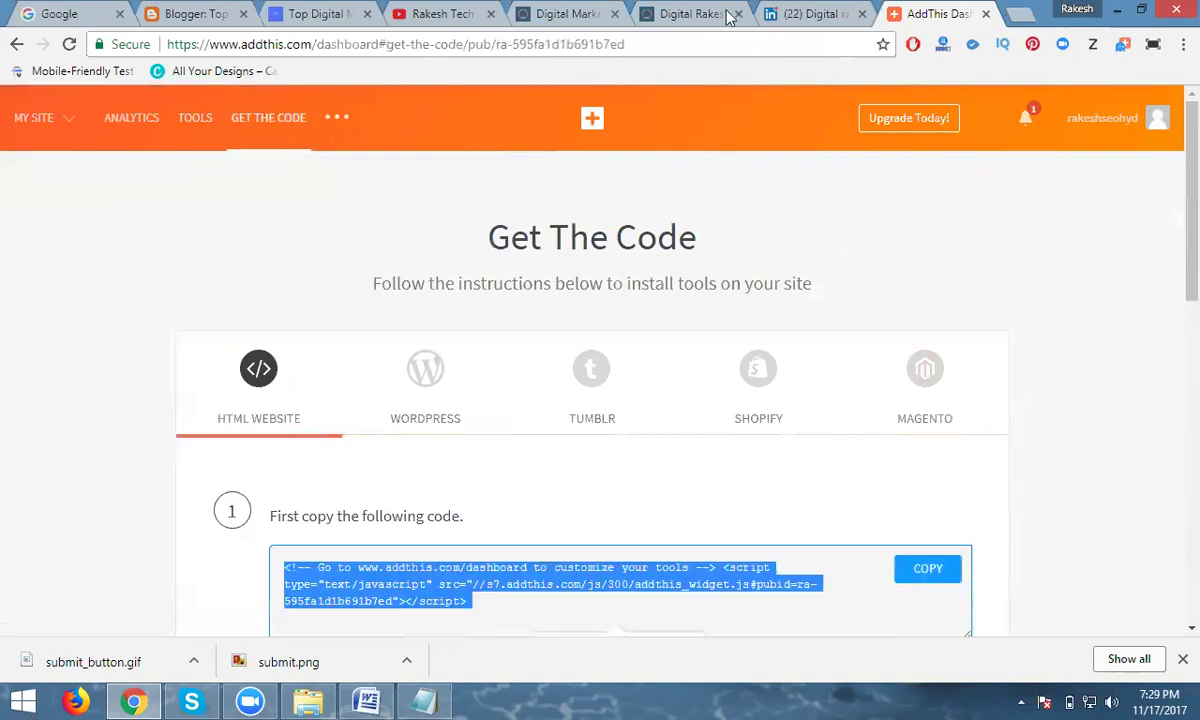
left_click(185, 14)
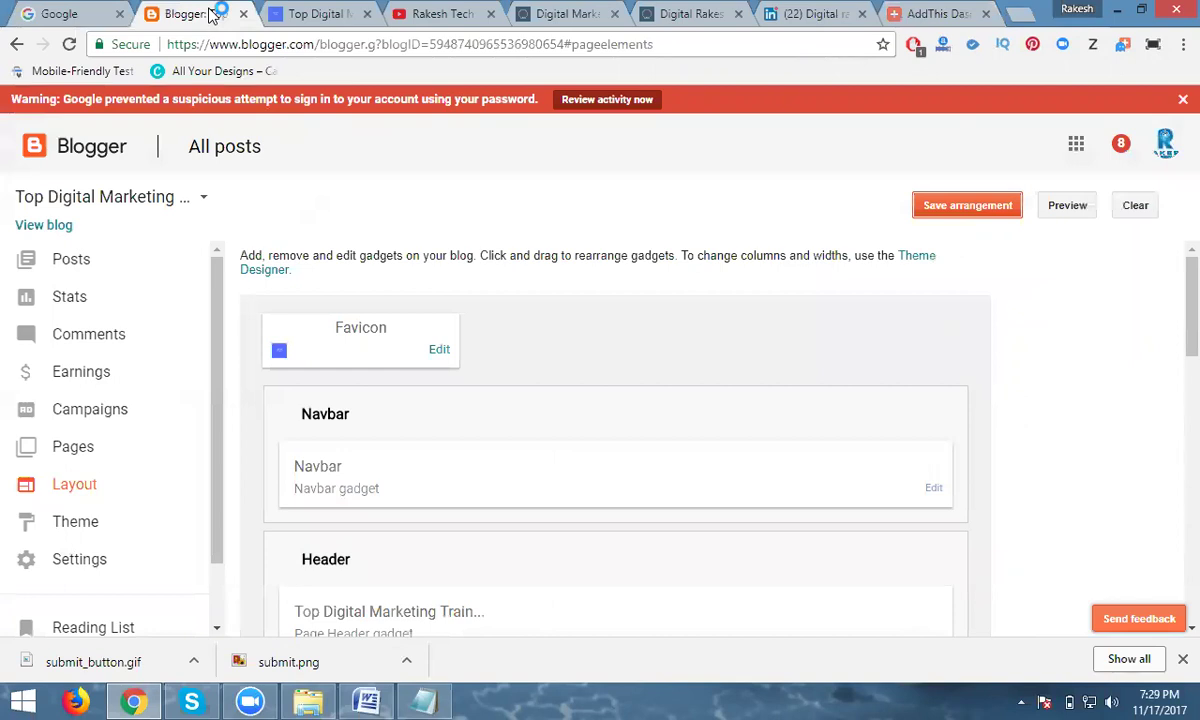
Step: Add an HTML/JavaScript gadget to sidebar-right-1 on the Blogger layout
left_click(320, 13)
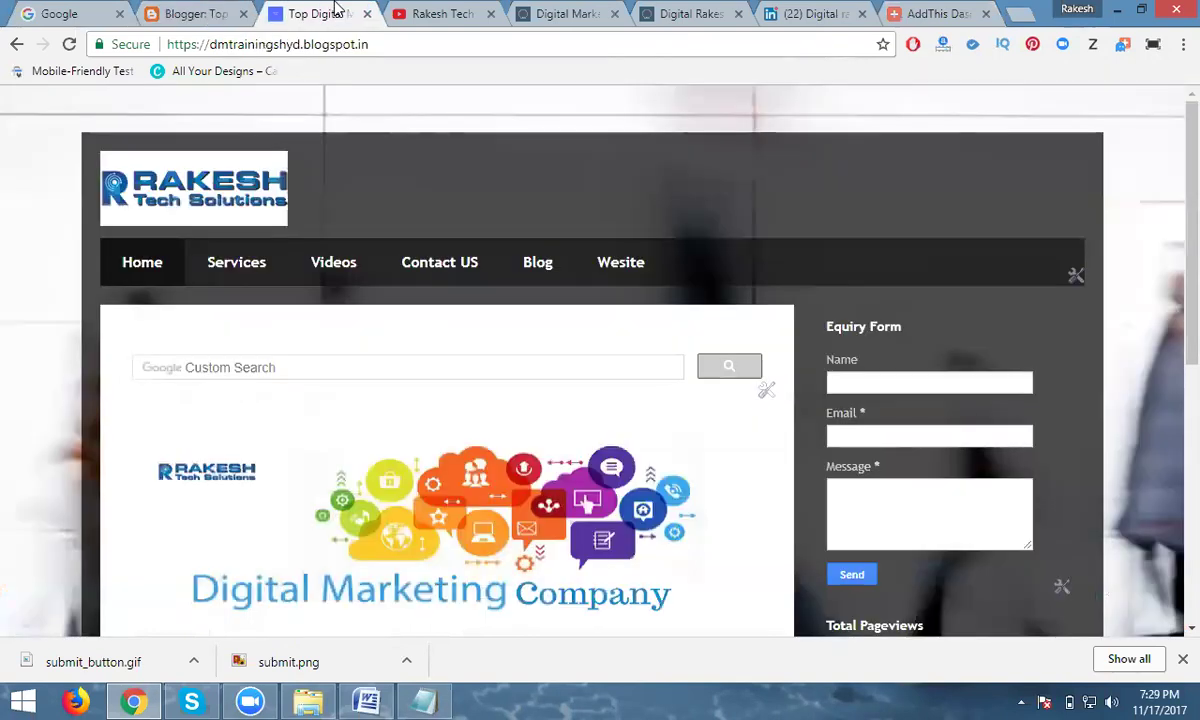
left_click(192, 13)
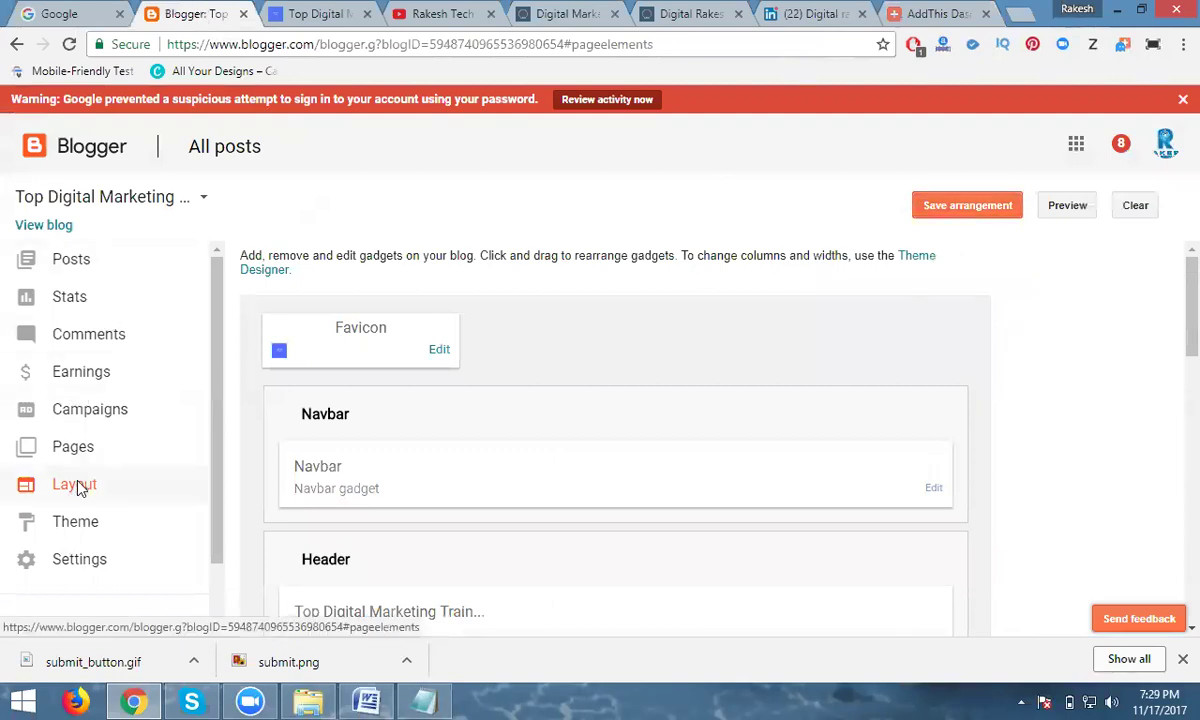
scroll(814, 587, "down", 3)
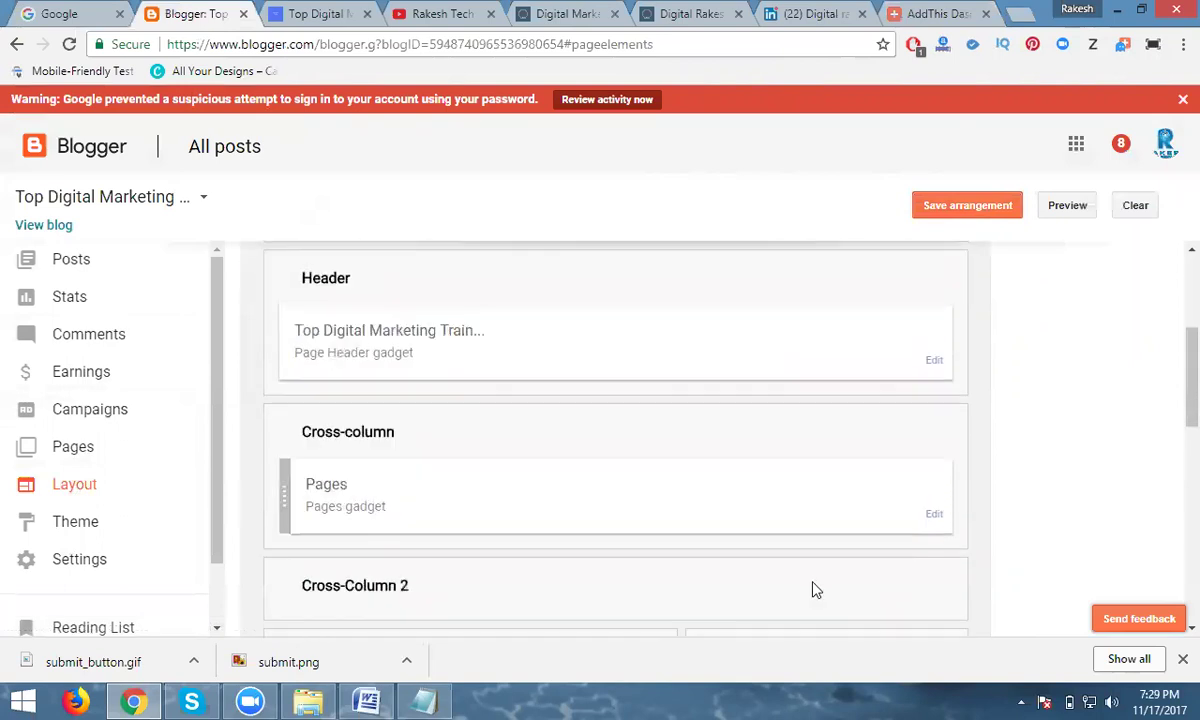
scroll(820, 594, "down", 3)
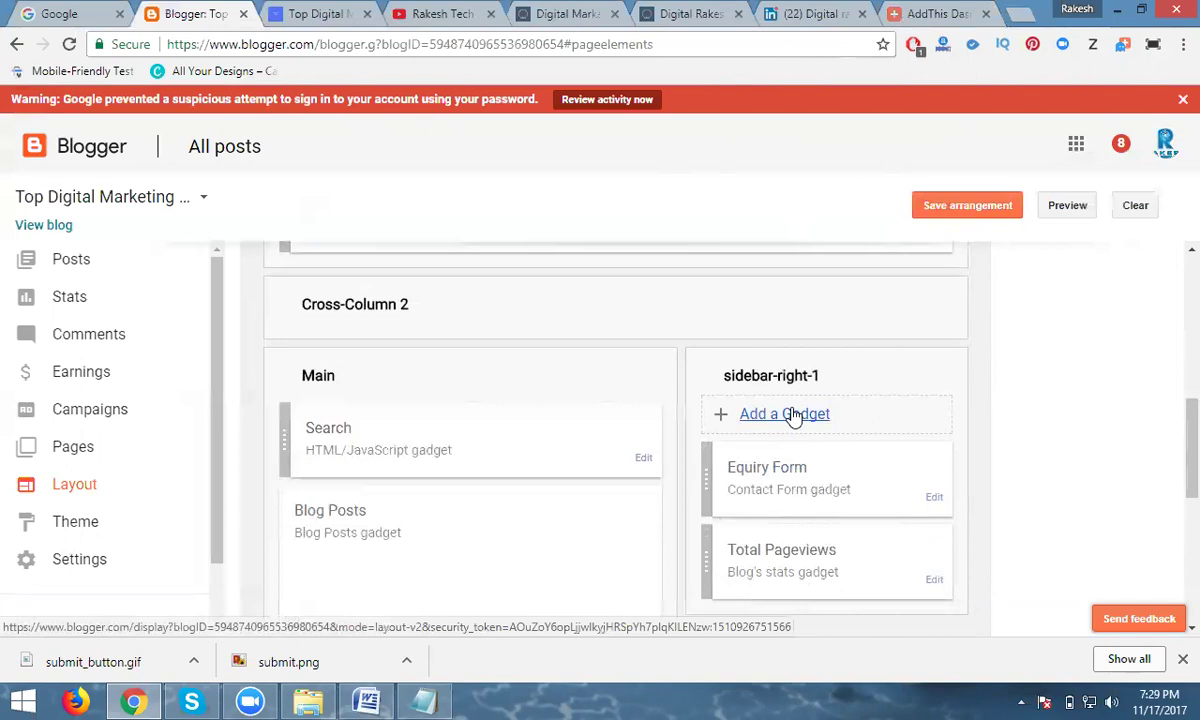
left_click(793, 416)
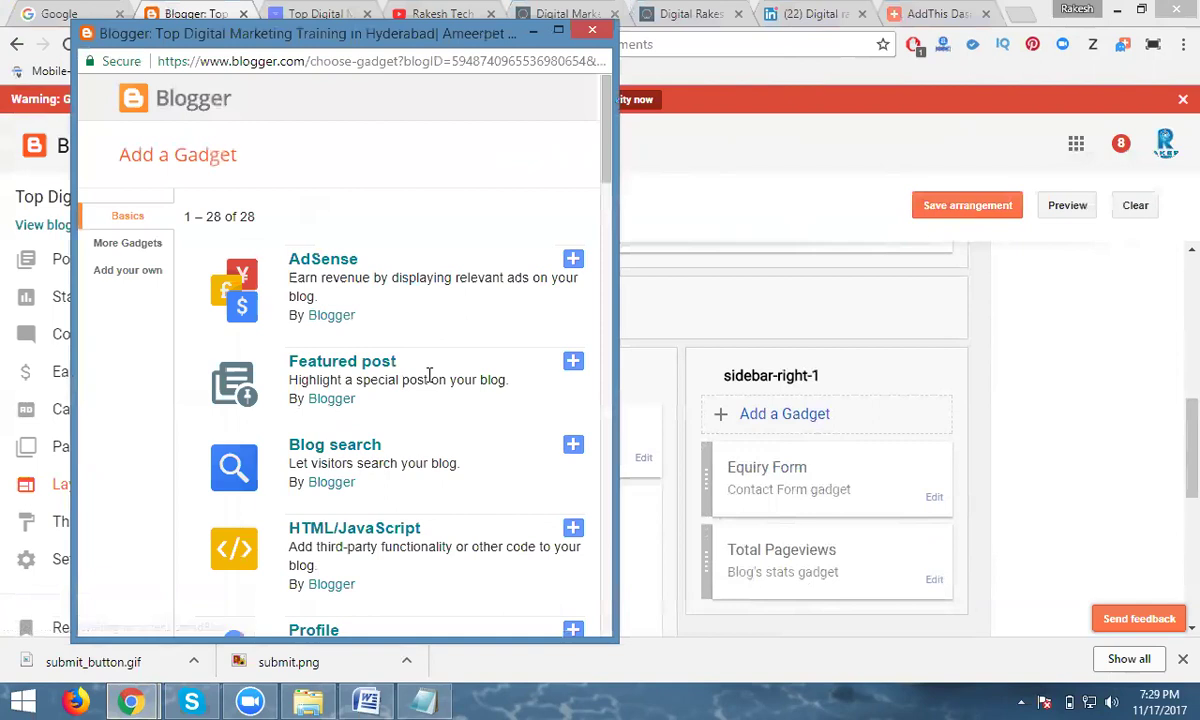
left_click(572, 529)
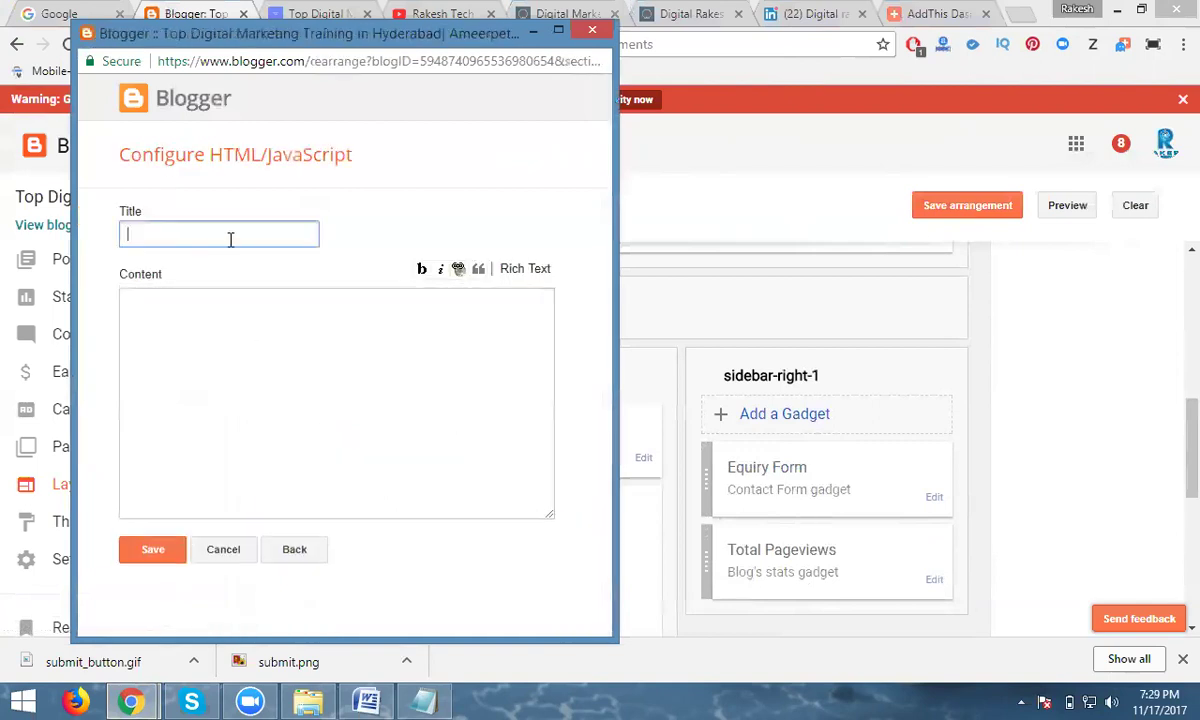
Step: Title the gadget 'Follow', paste the AddThis code, save it and save the arrangement
type("Follow")
left_click(228, 320)
key("ctrl+v")
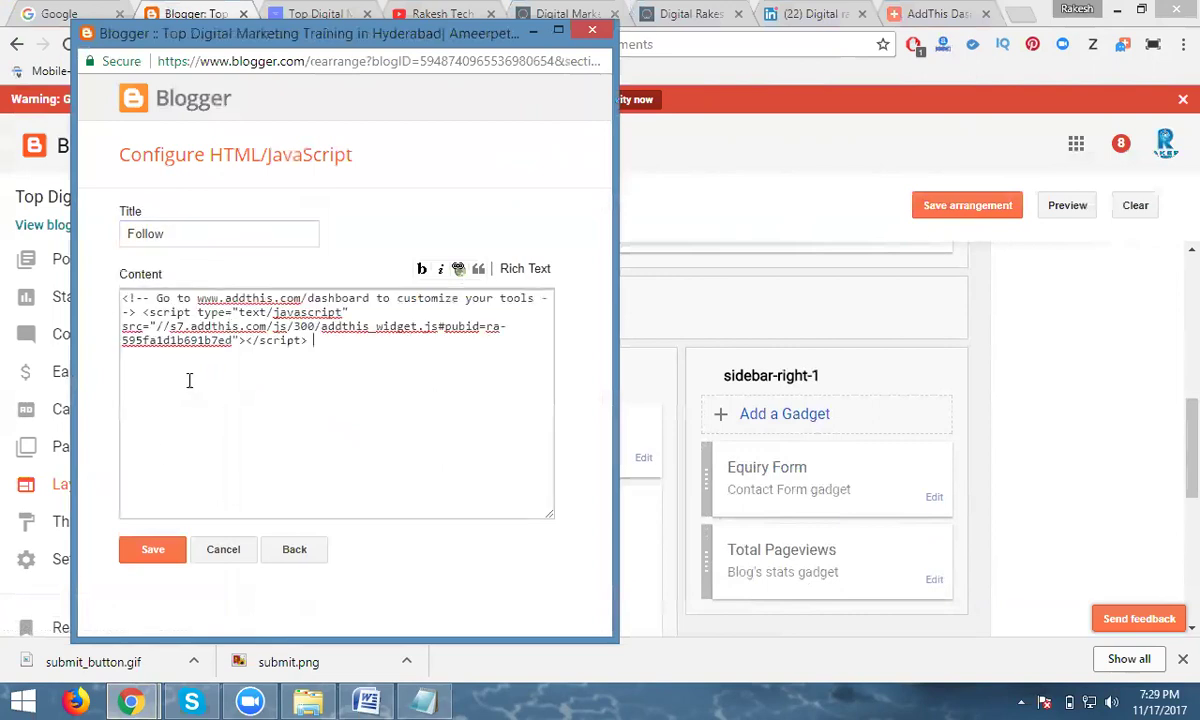
left_click(148, 550)
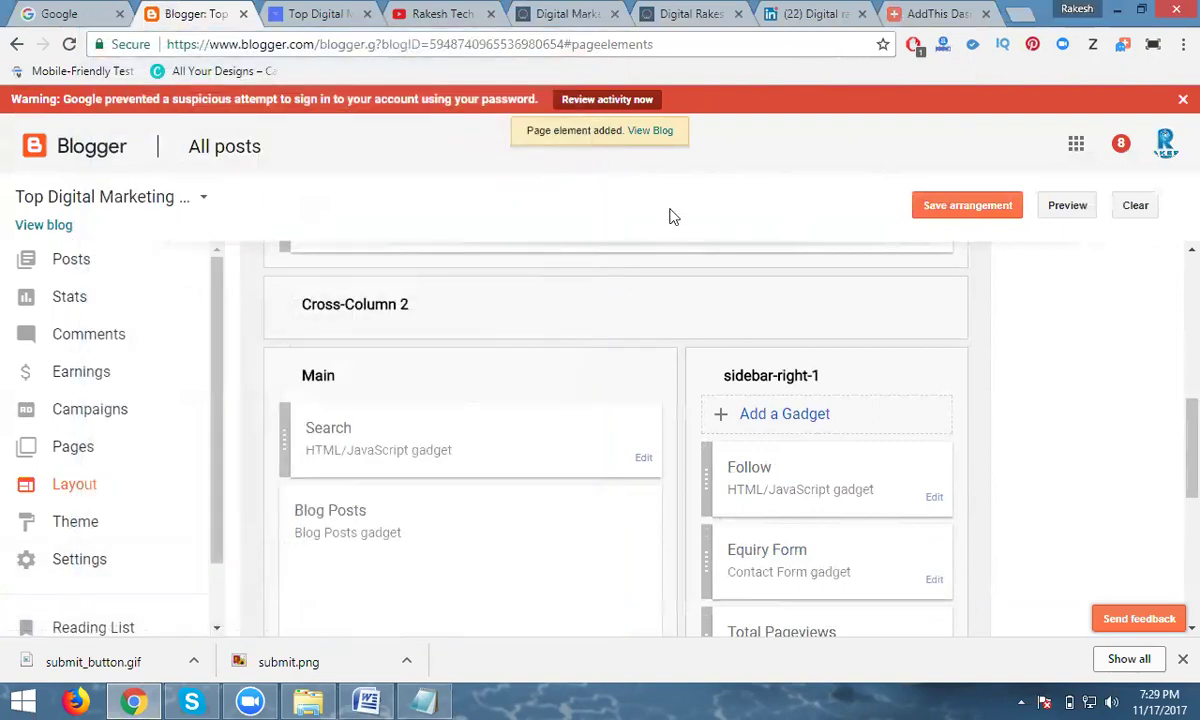
left_click(962, 205)
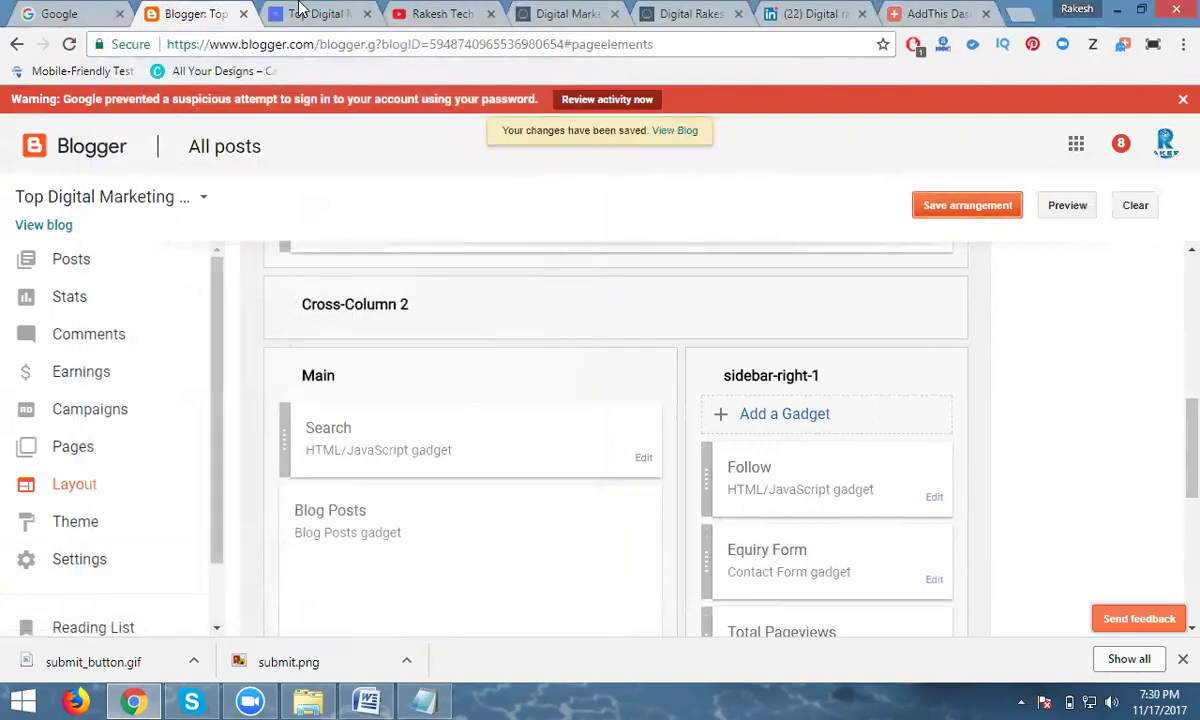
Step: Reload the live blog tab to display the new black Follow bar
left_click(300, 12)
left_click(69, 44)
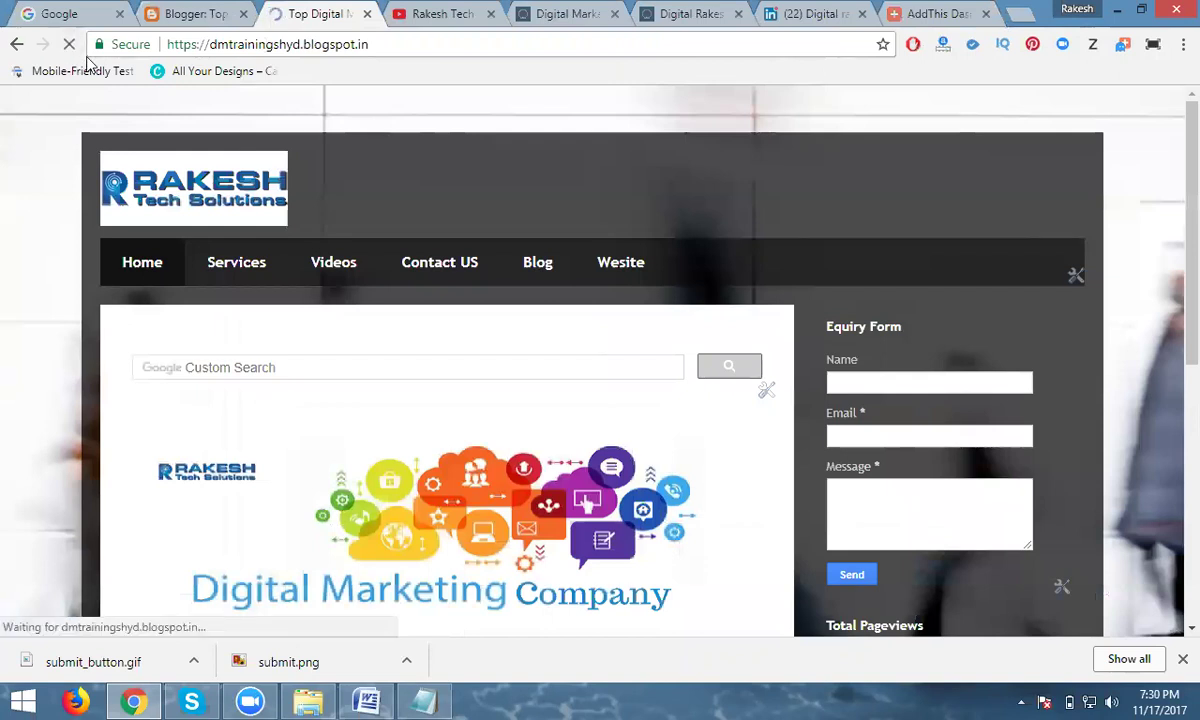